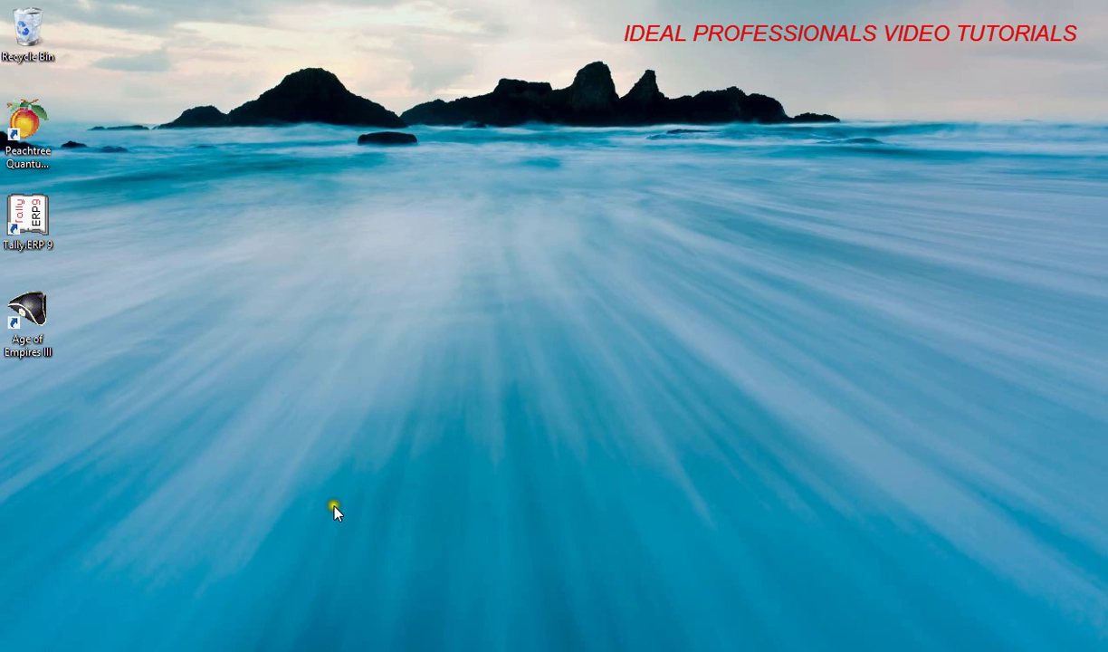
Launch Peachtree Quantum from its desktop shortcut and glance at the File and Help menus.
click(37, 141)
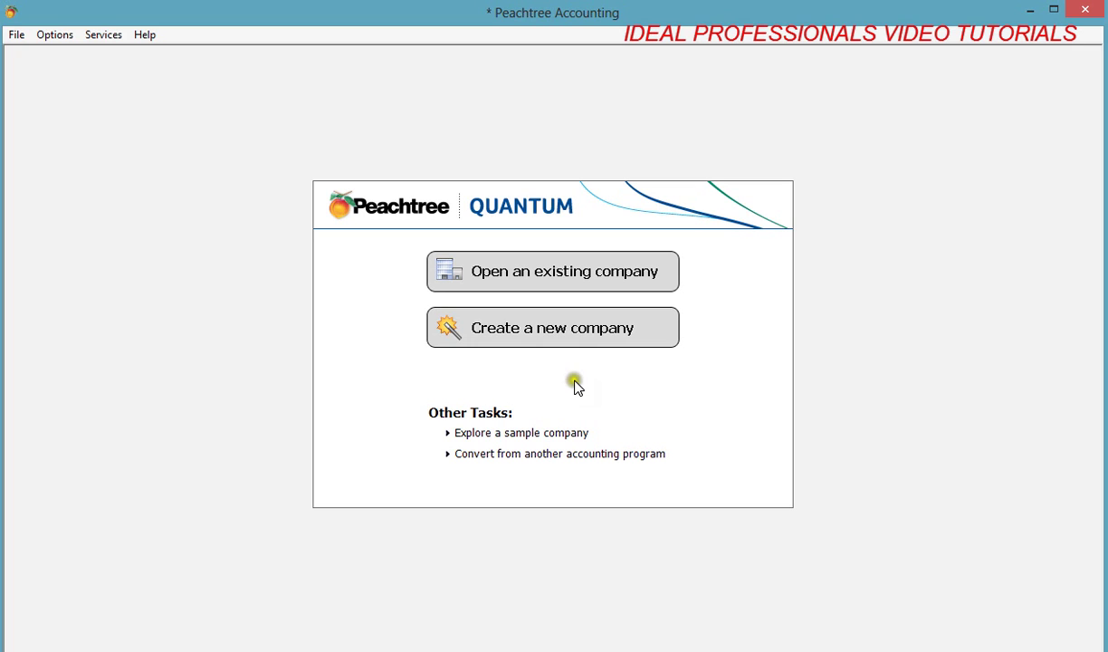
click(19, 38)
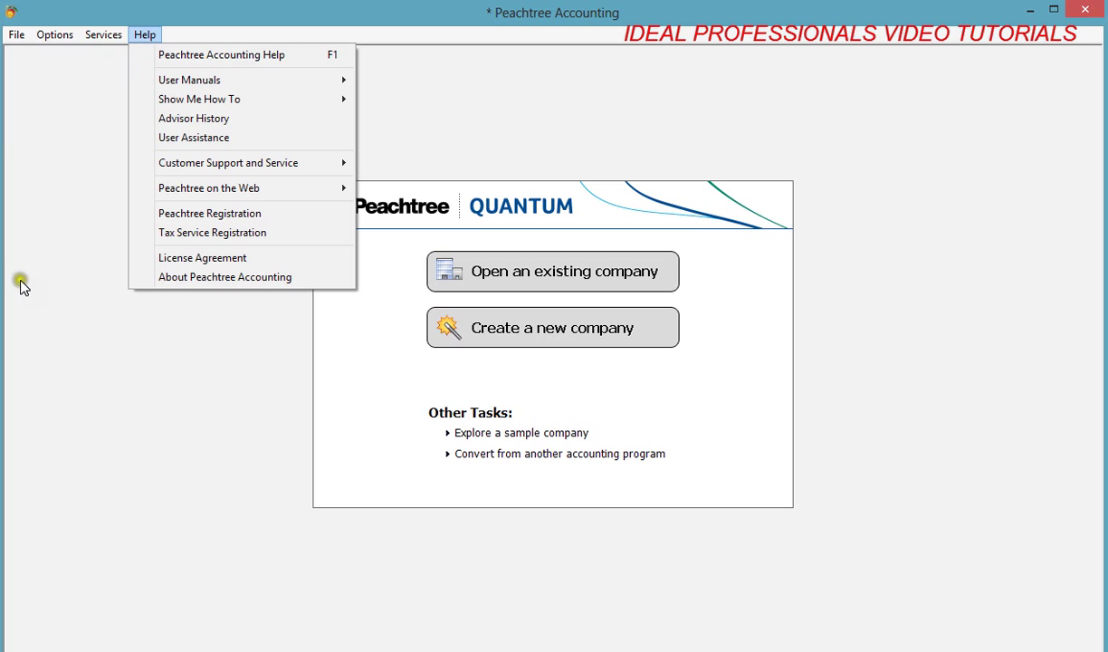
click(240, 399)
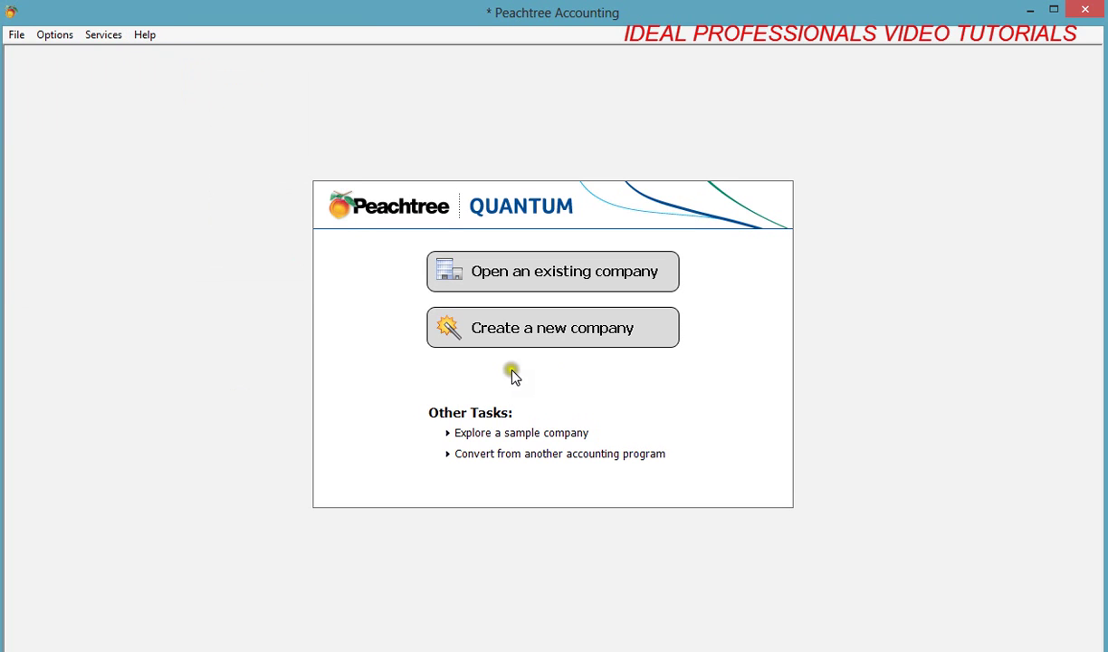
Start creating a new company named IDEAL PROFESSIONALS.
click(536, 336)
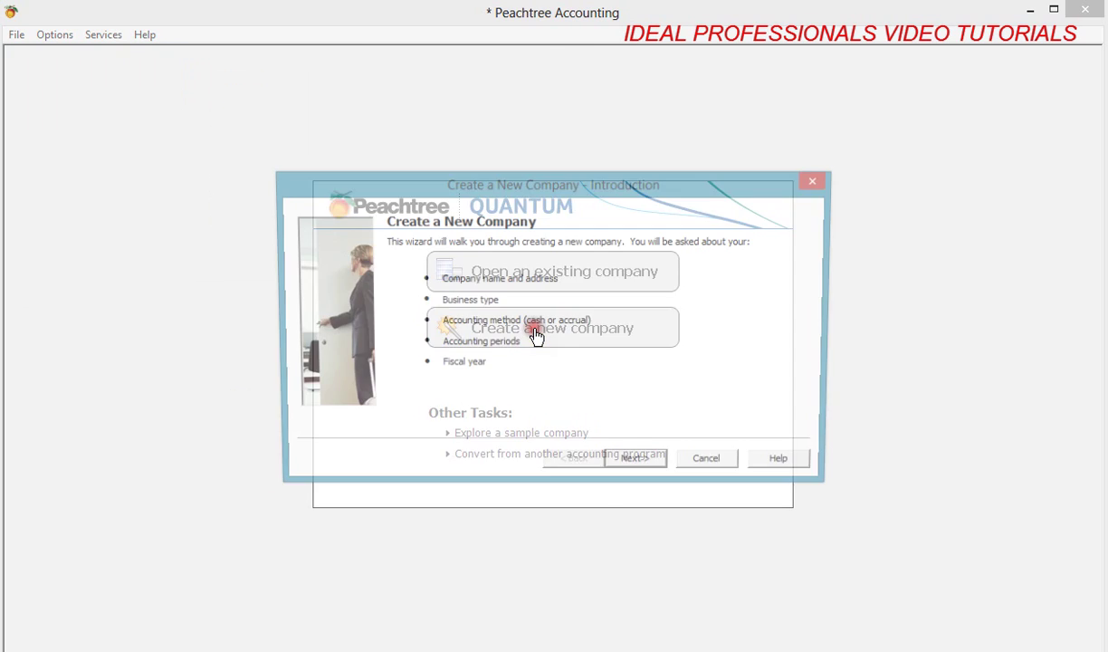
click(646, 470)
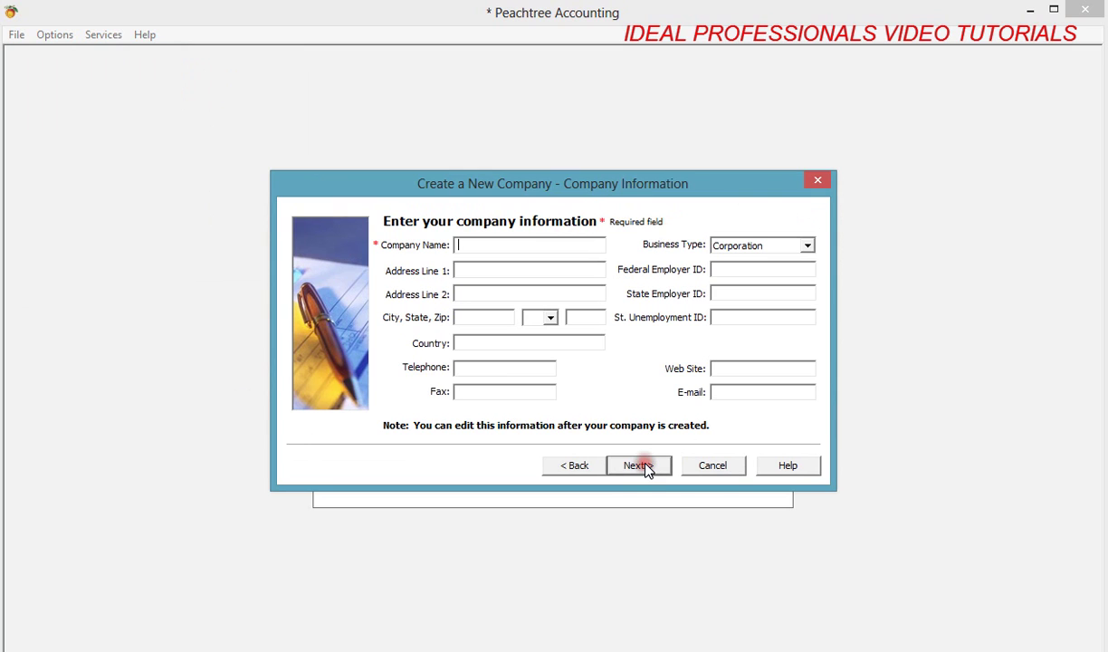
click(480, 242)
text(IDEAL PROFESSIONALS)
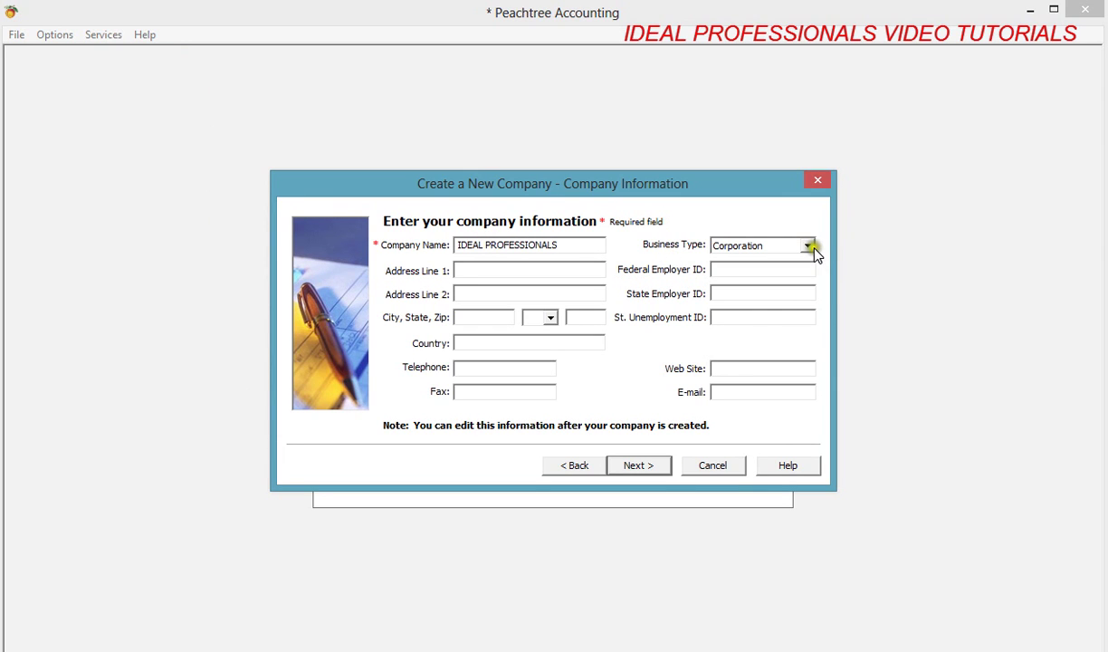
Make the business type Limited Liability Company and the country NIGERIA.
click(807, 245)
click(780, 308)
click(527, 271)
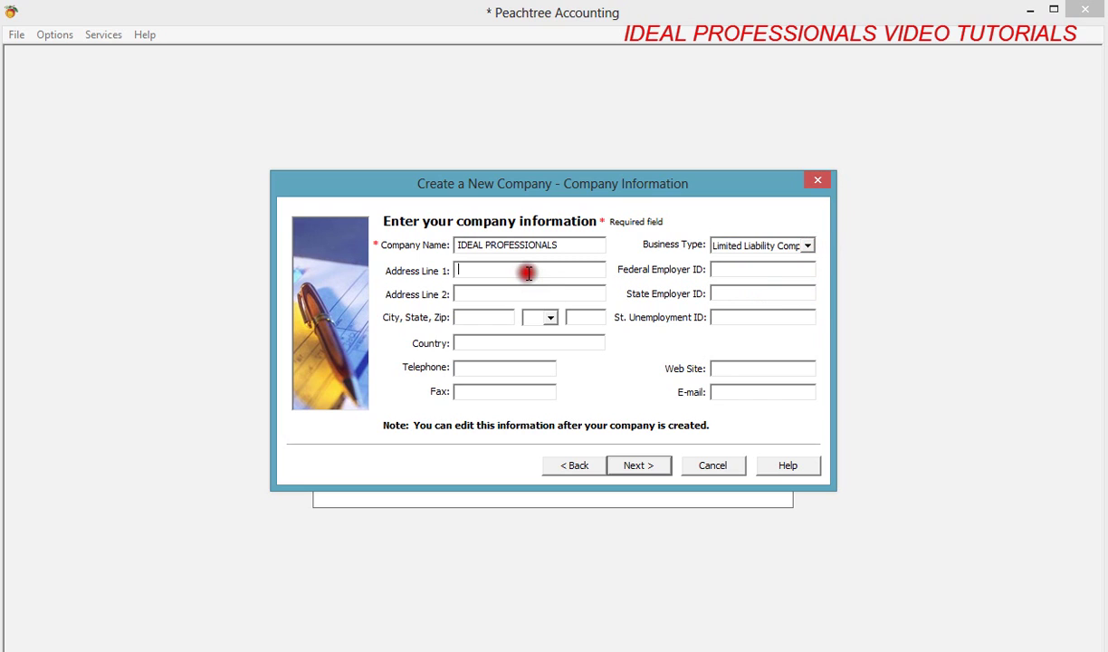
click(486, 343)
text(NI)
text(GERIA)
Fill in the company telephone number, web site wwwidealprofessionals.com and contact e-mail, then continue.
click(508, 368)
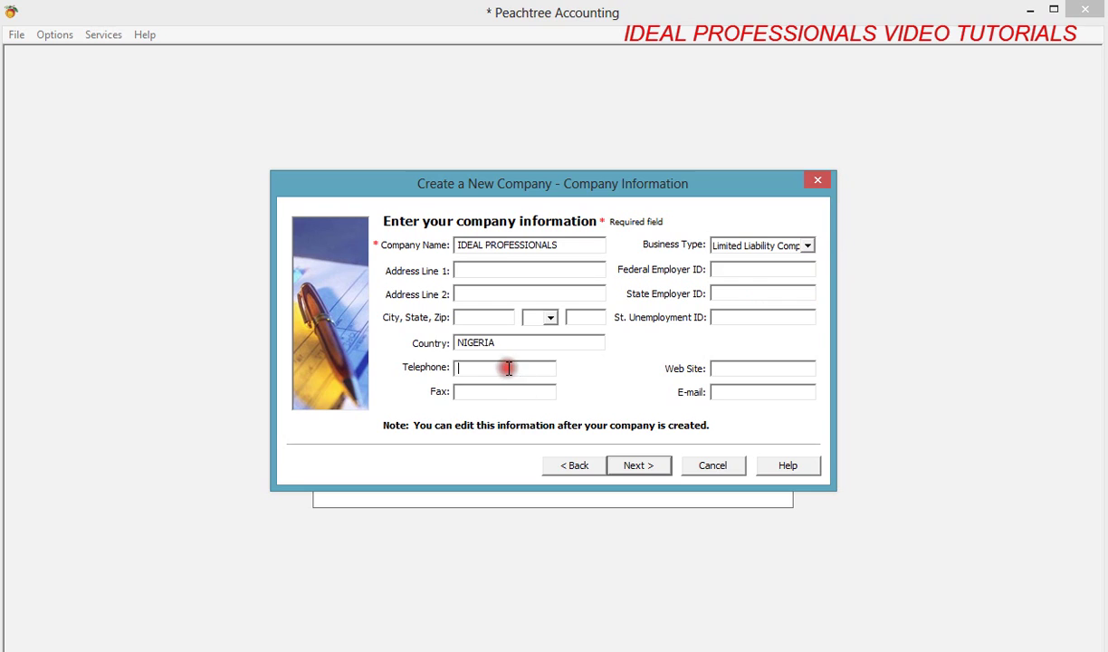
text(=)
key(BackSpace)
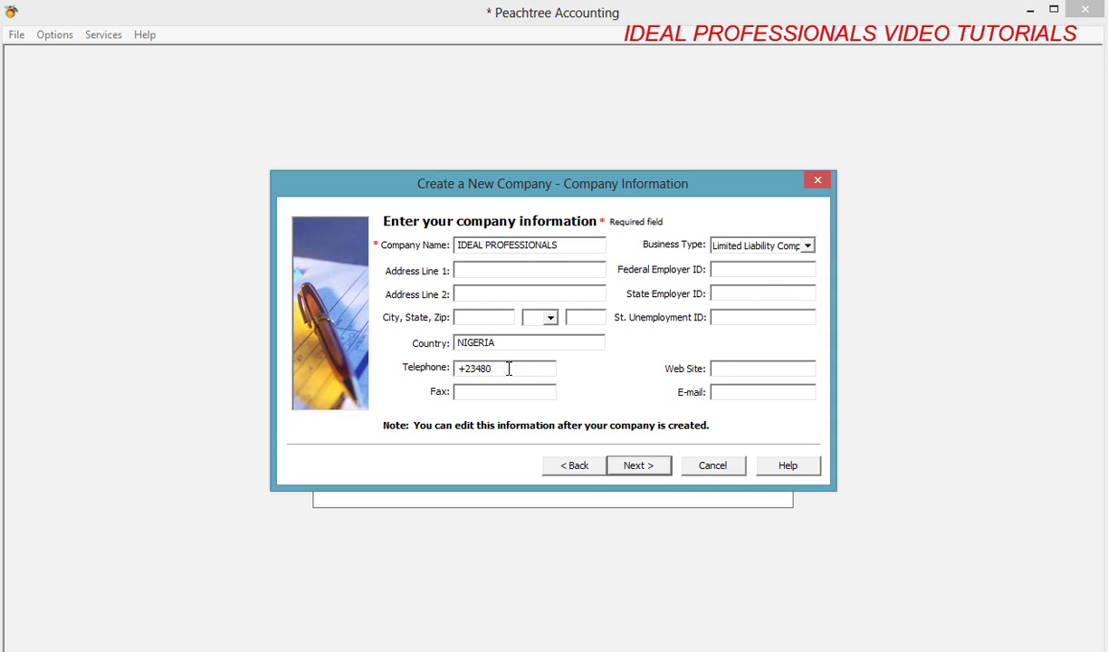
click(721, 368)
text(www.)
text(i)
text(dealprofess)
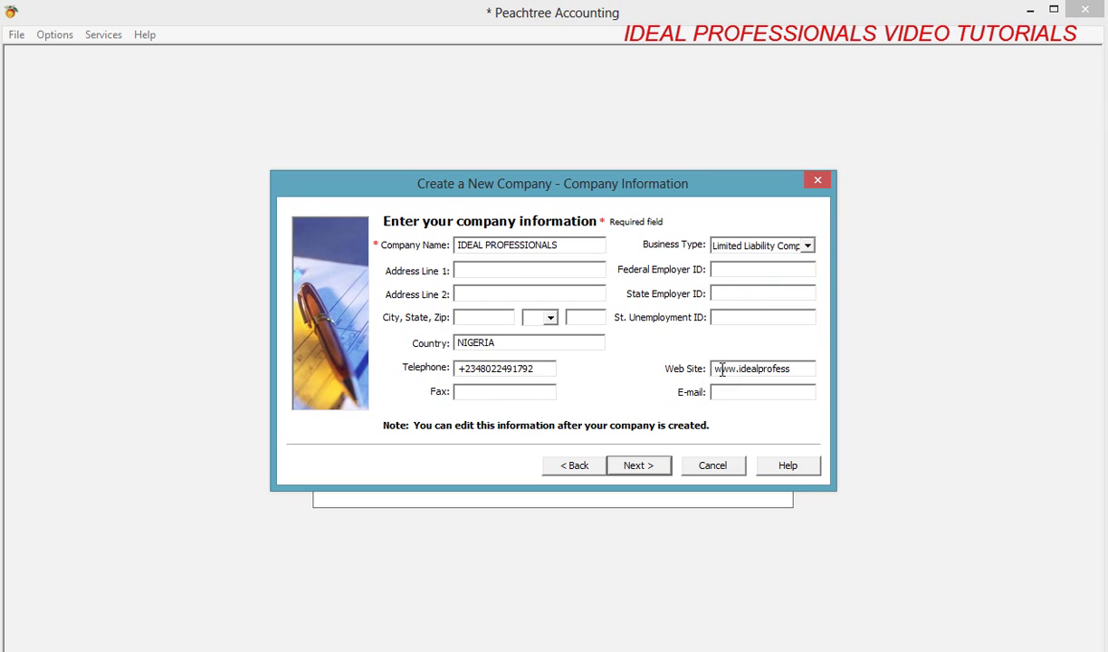
text(ionals.com)
click(735, 392)
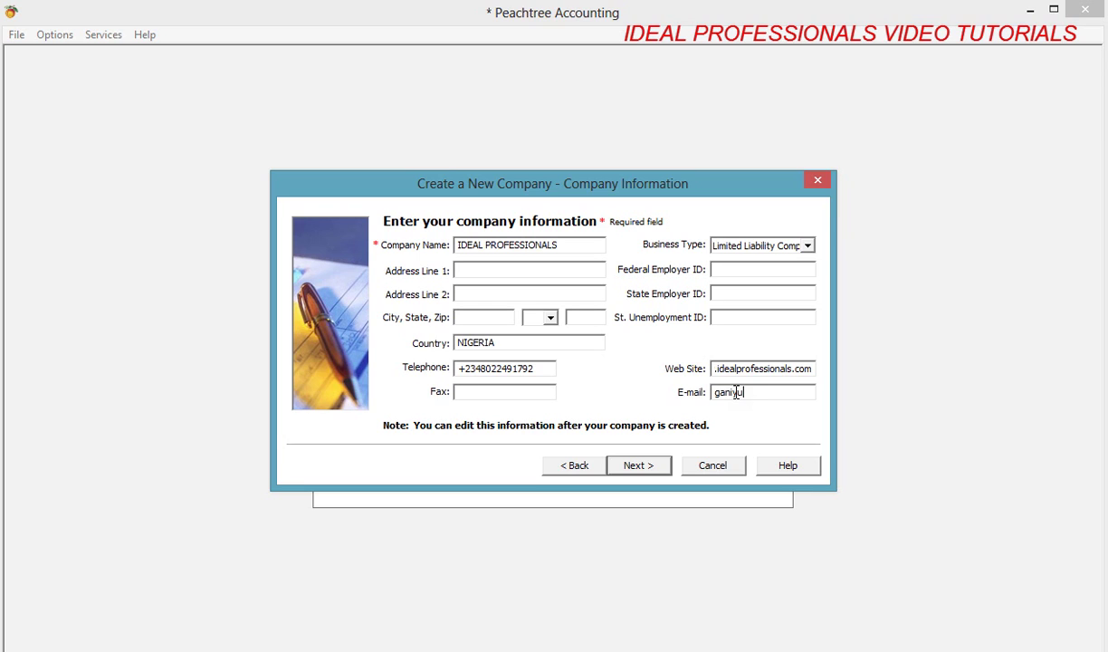
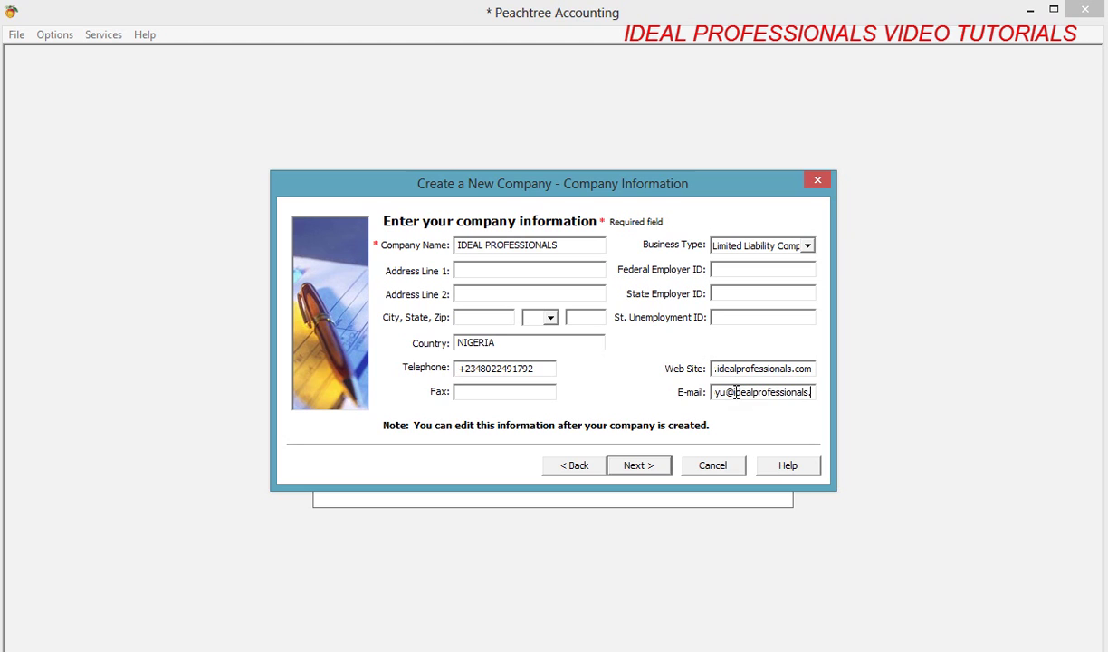
click(666, 461)
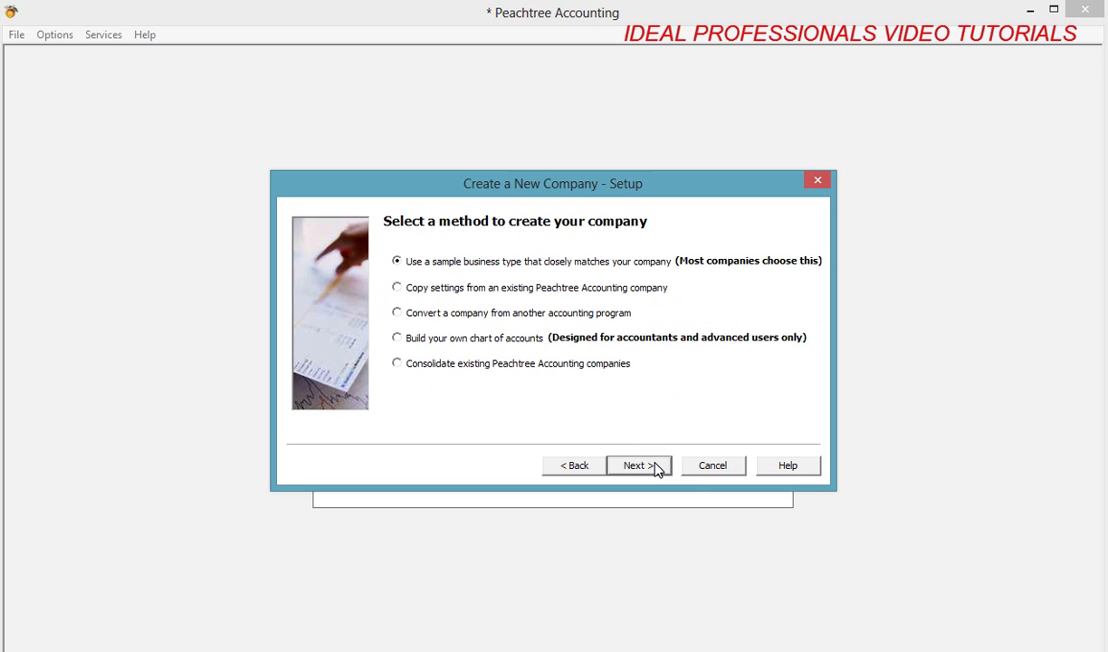
Use the sample business type method and choose Manufacturing Company, after previewing Construction Company.
click(658, 467)
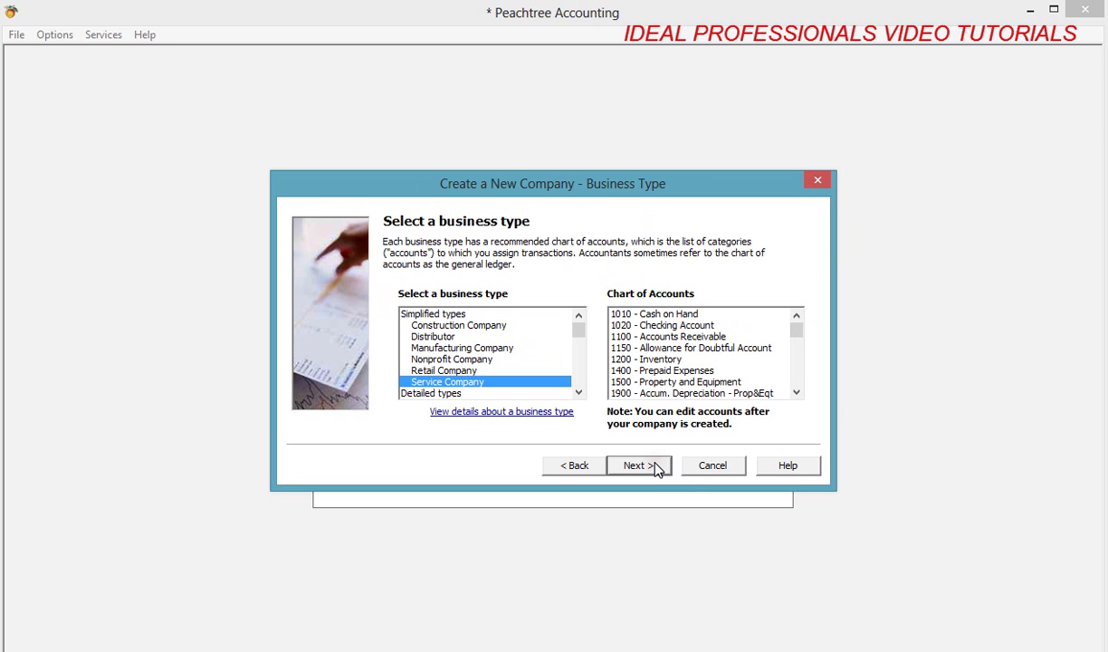
click(503, 328)
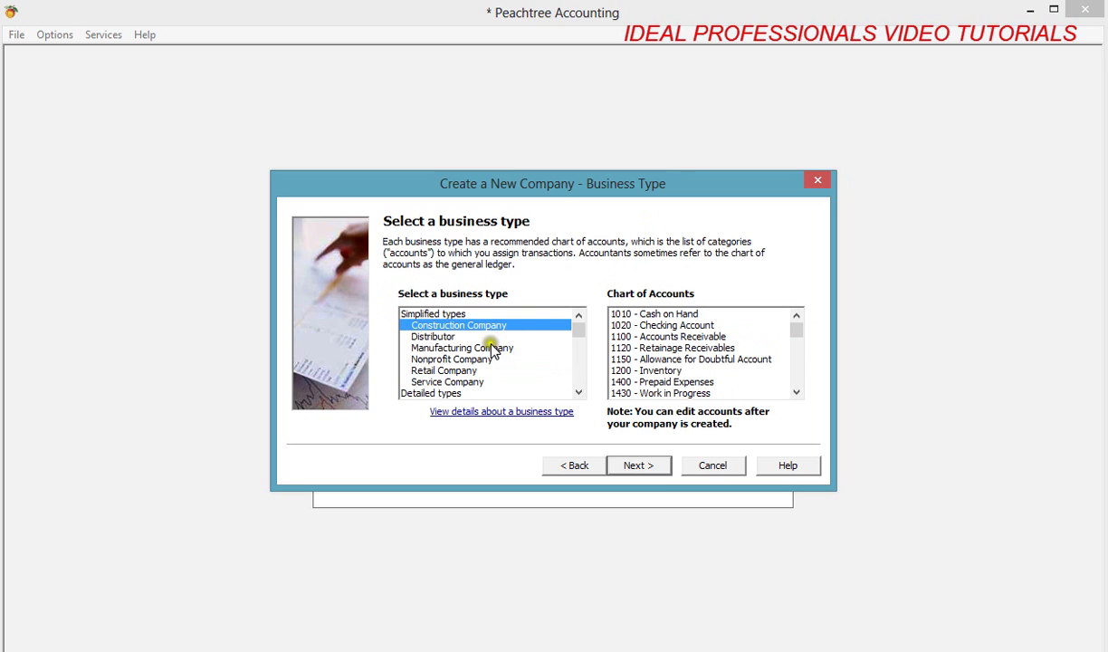
click(490, 350)
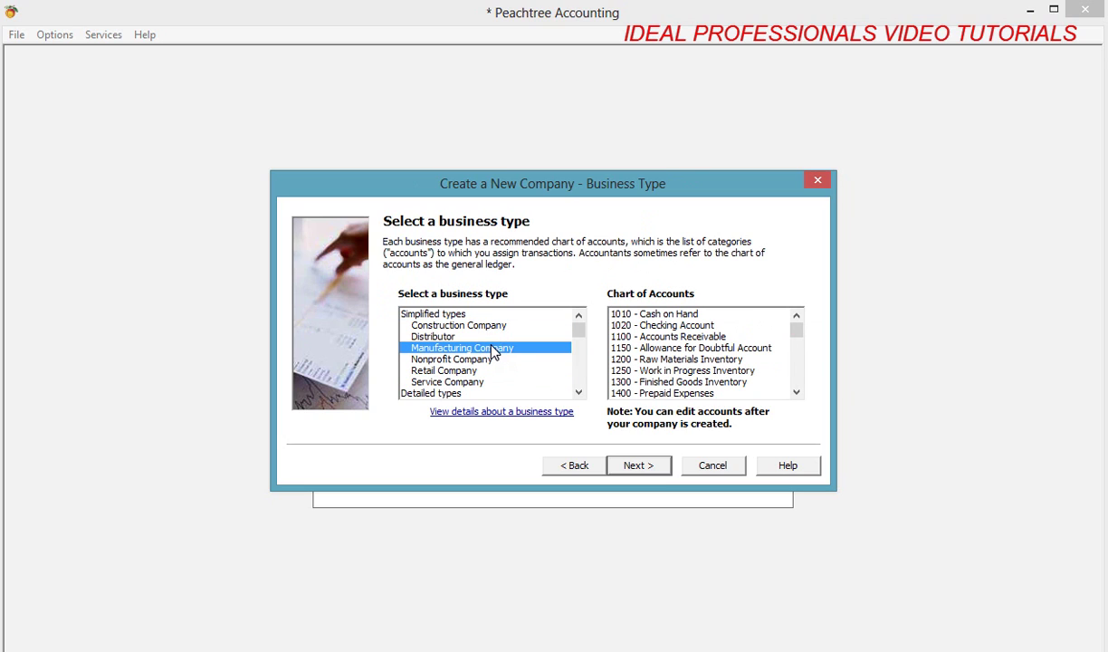
Keep accrual accounting, SmartPosting, 12 monthly periods and a January 2013 fiscal start, and finish.
click(638, 469)
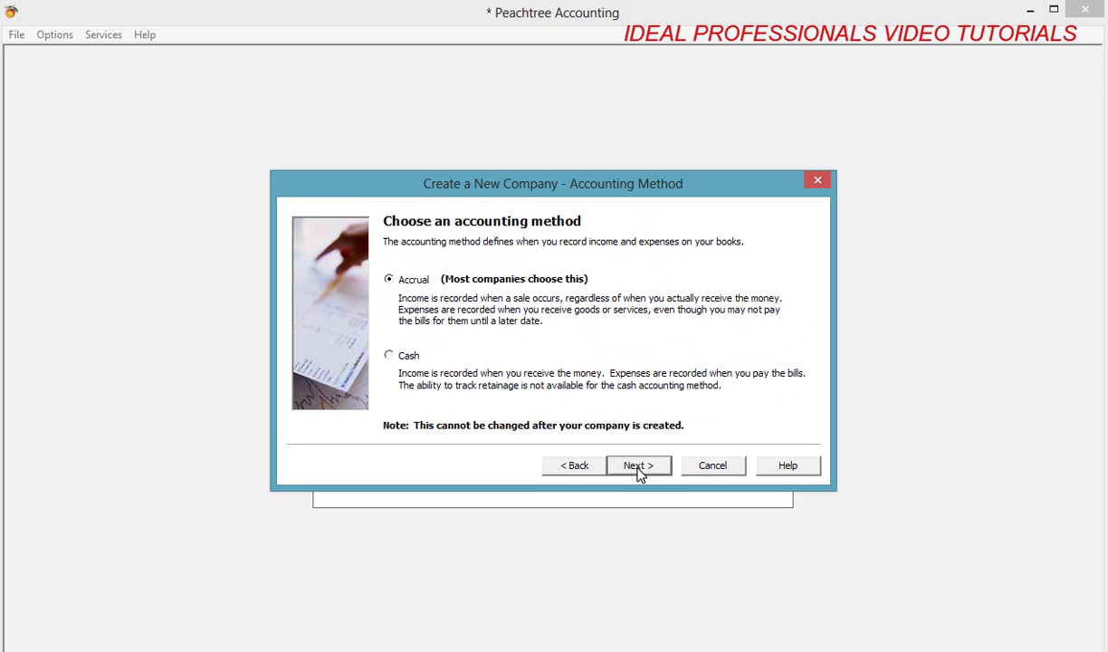
click(640, 474)
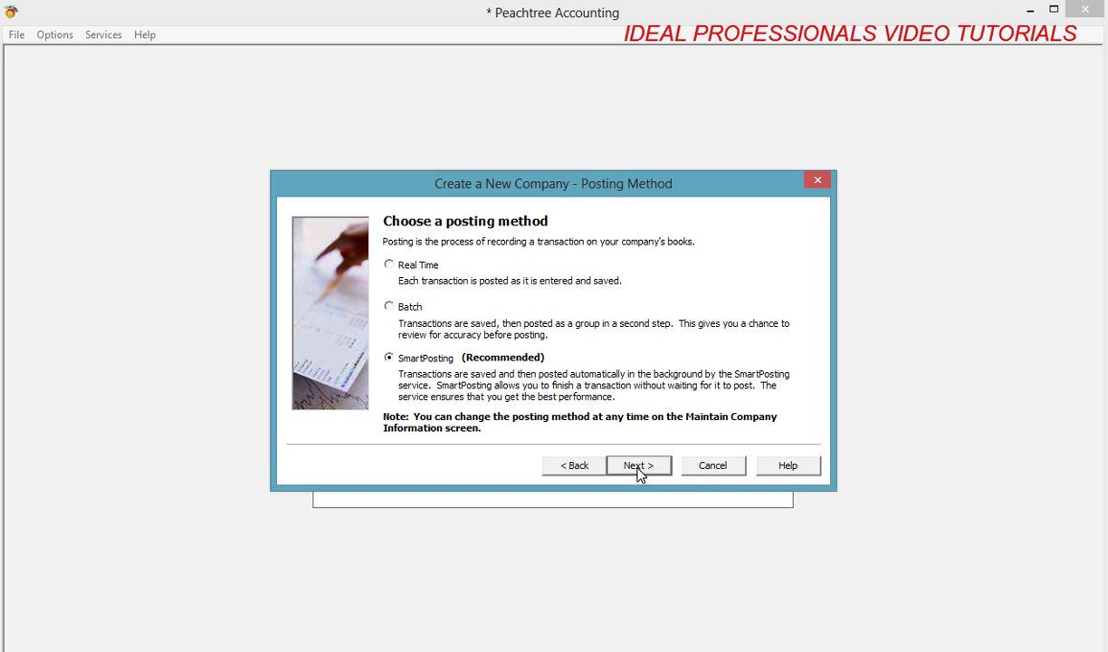
click(640, 473)
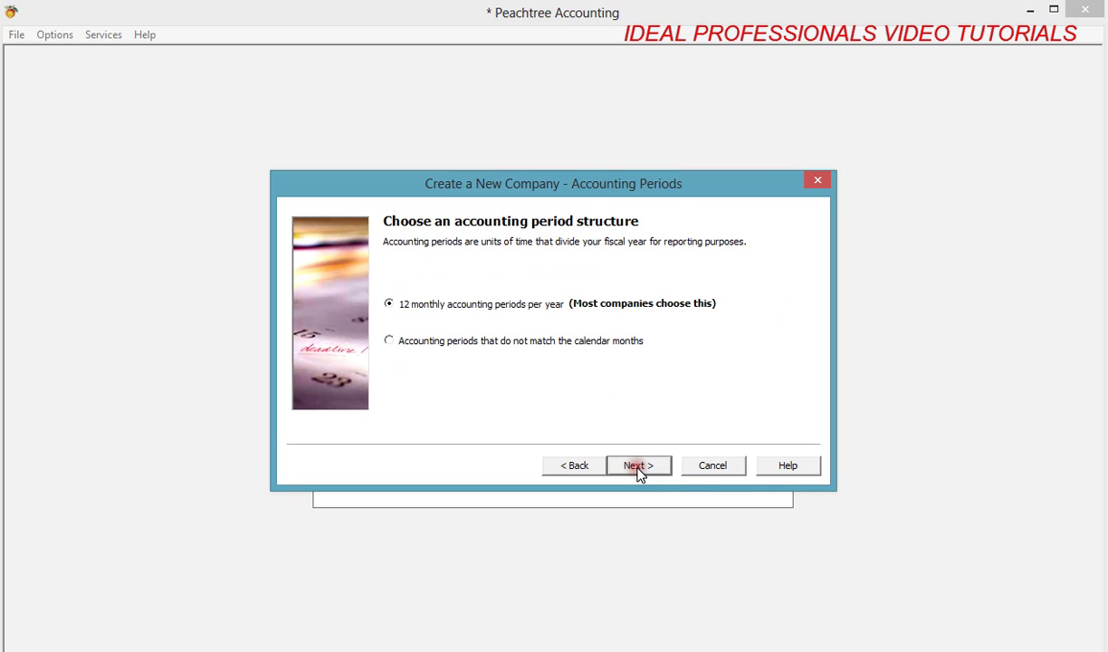
click(640, 473)
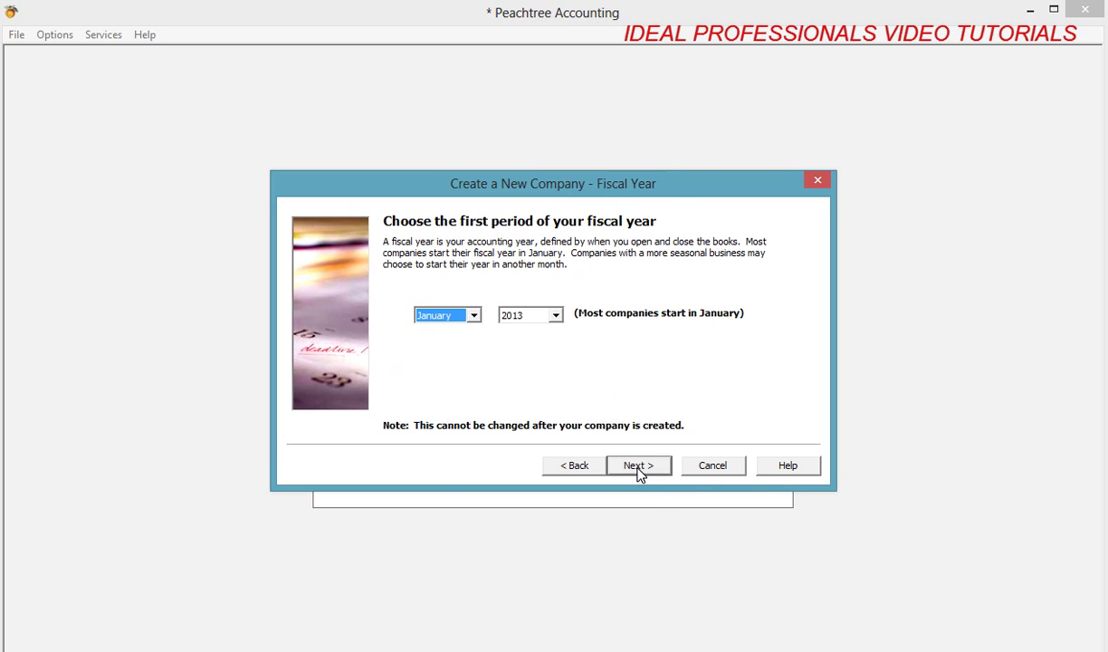
click(638, 467)
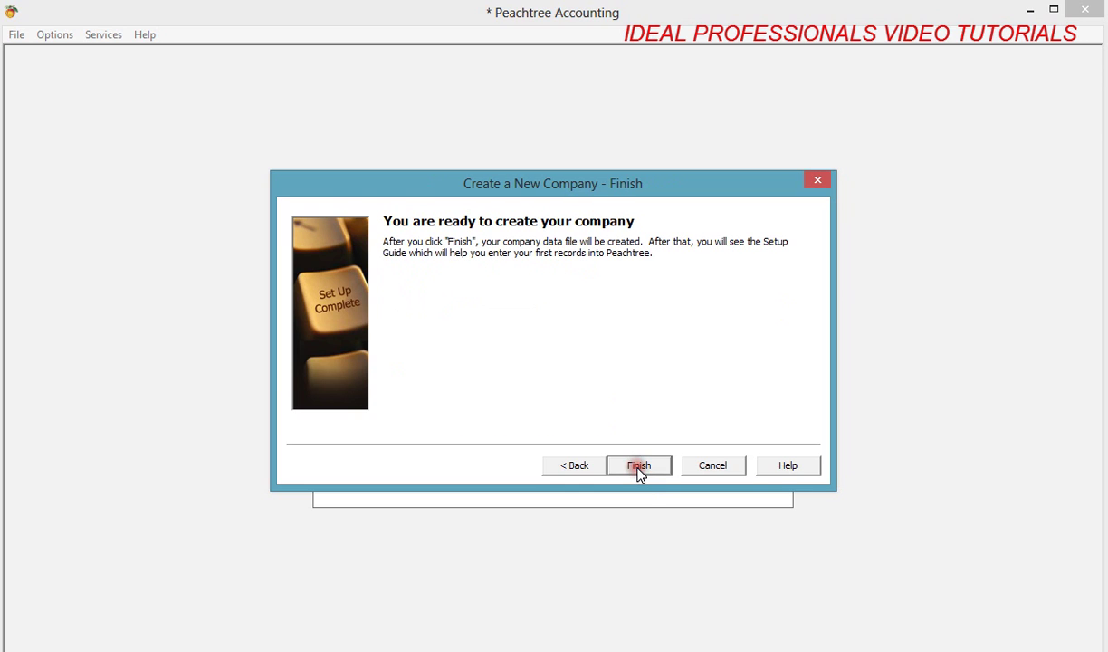
click(639, 468)
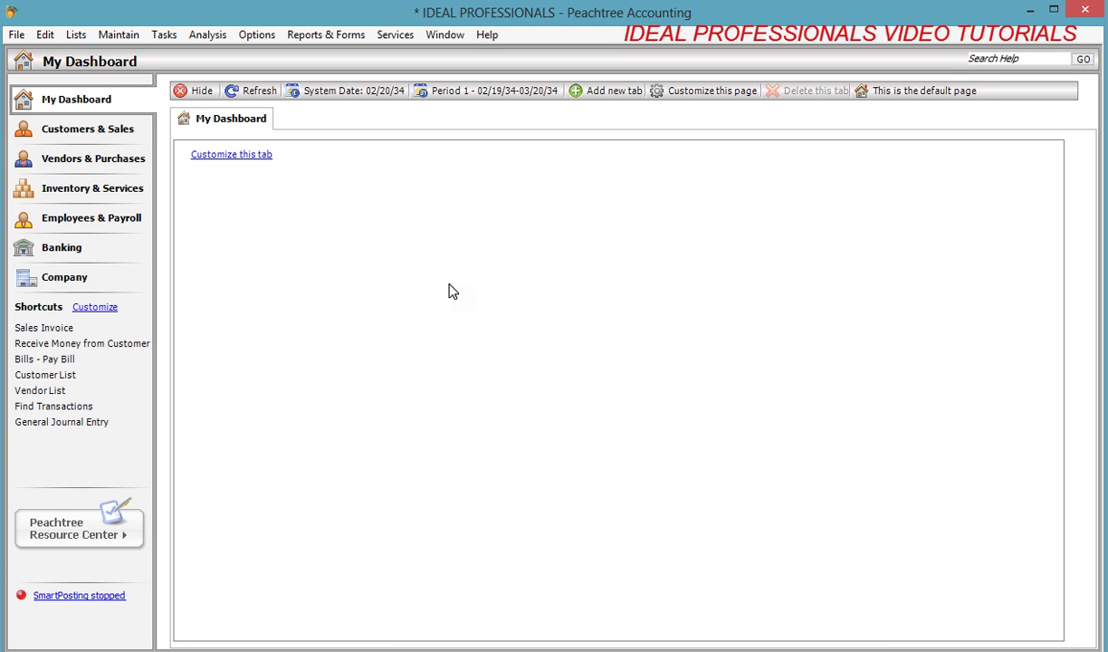
Browse the Maintain menu on the IDEAL PROFESSIONALS dashboard.
click(118, 34)
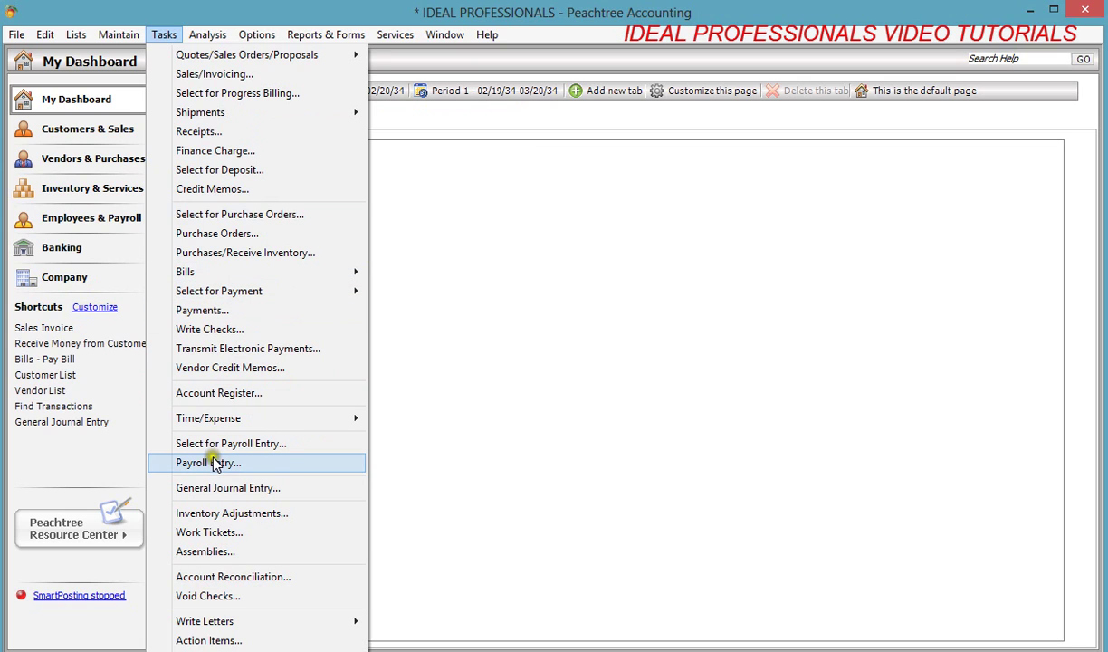
Open and close a General Journal Entry, then bring up the Reports & Forms menu.
click(214, 492)
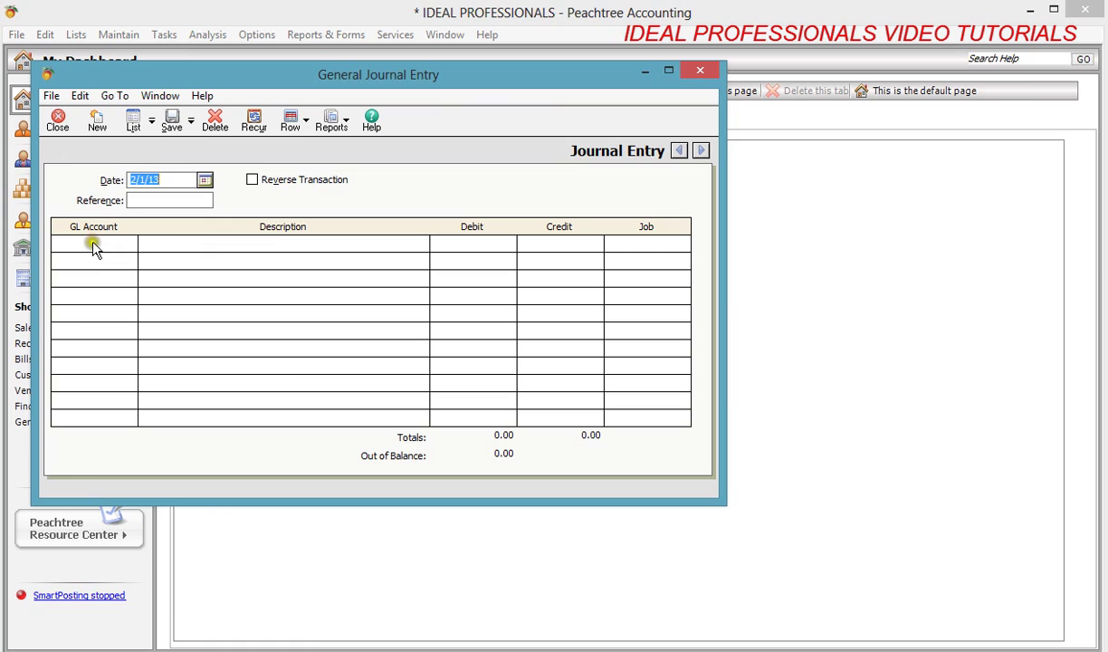
click(91, 242)
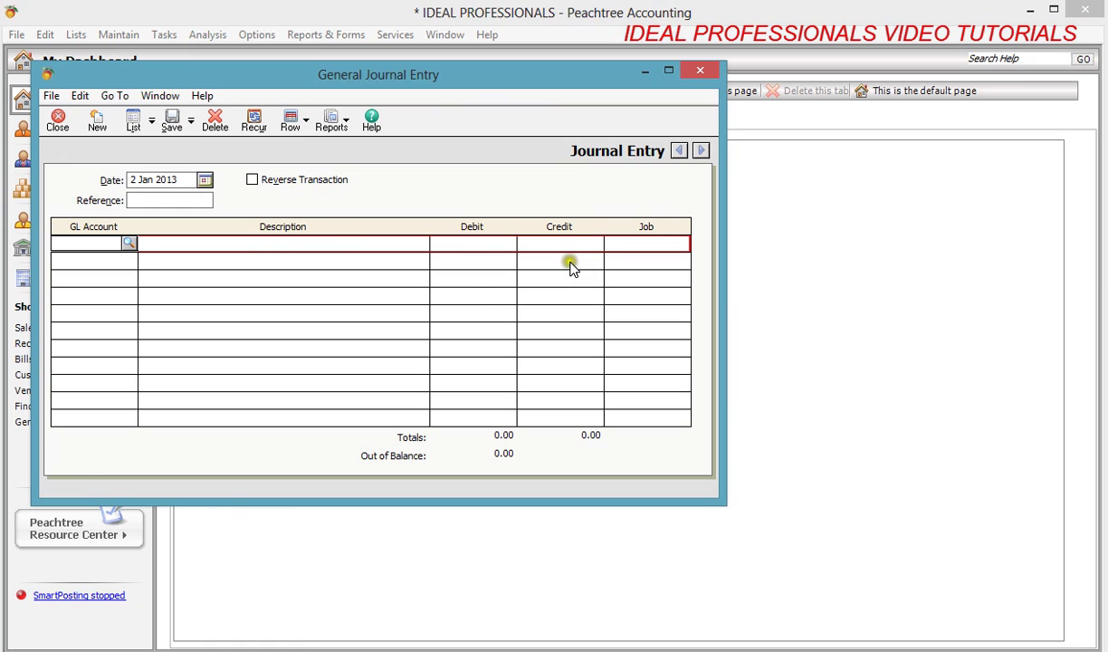
click(698, 72)
click(324, 37)
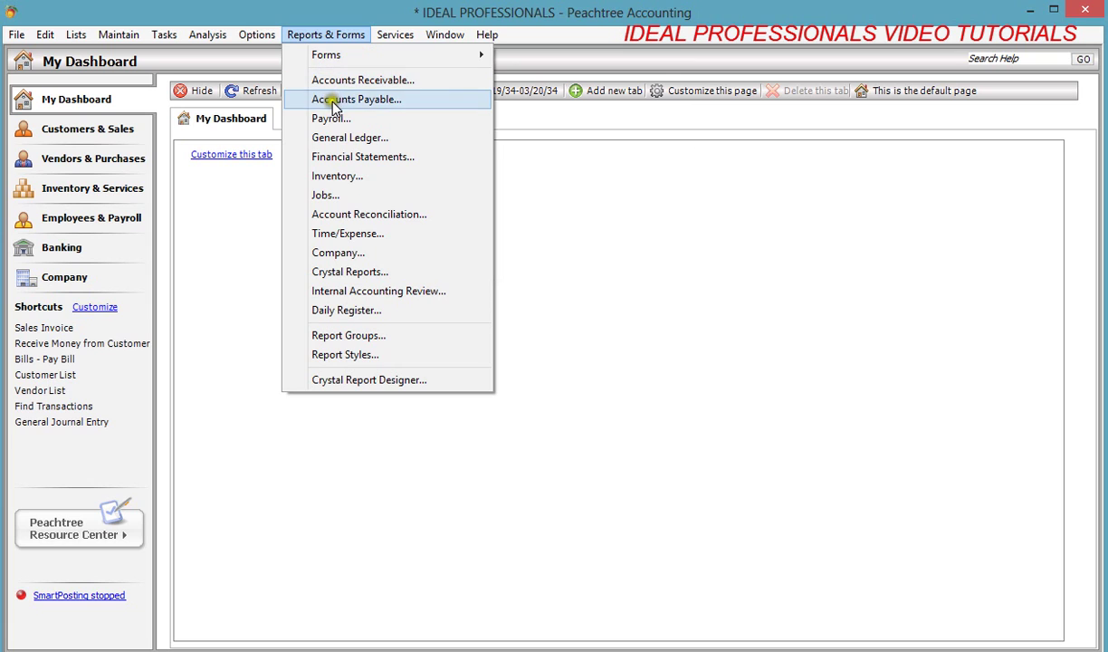
click(349, 159)
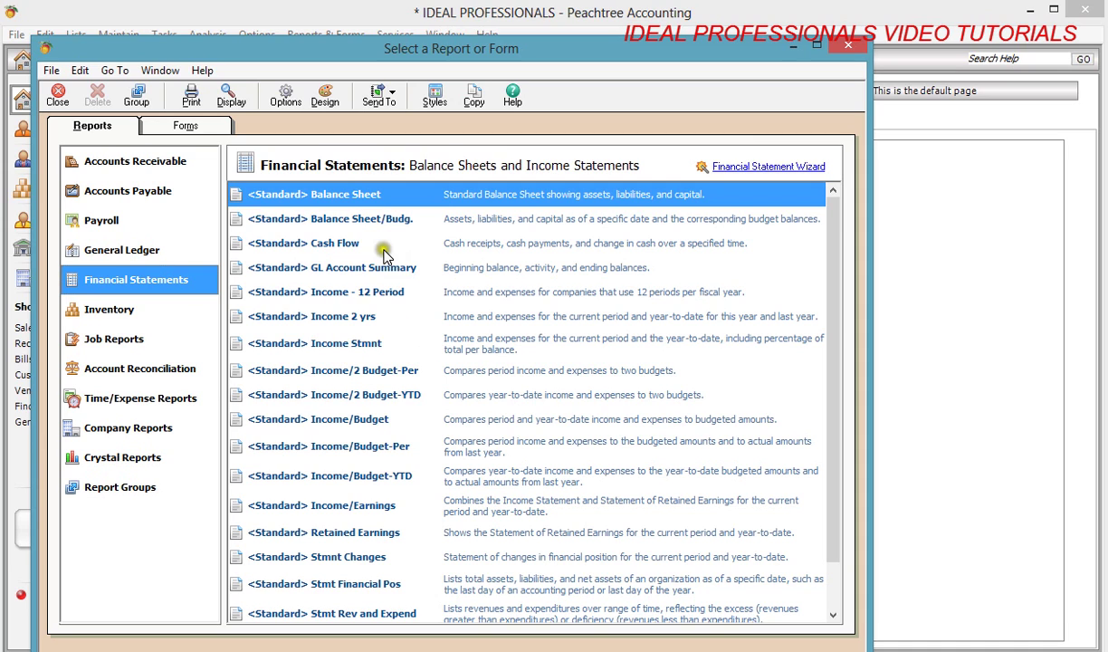
click(111, 310)
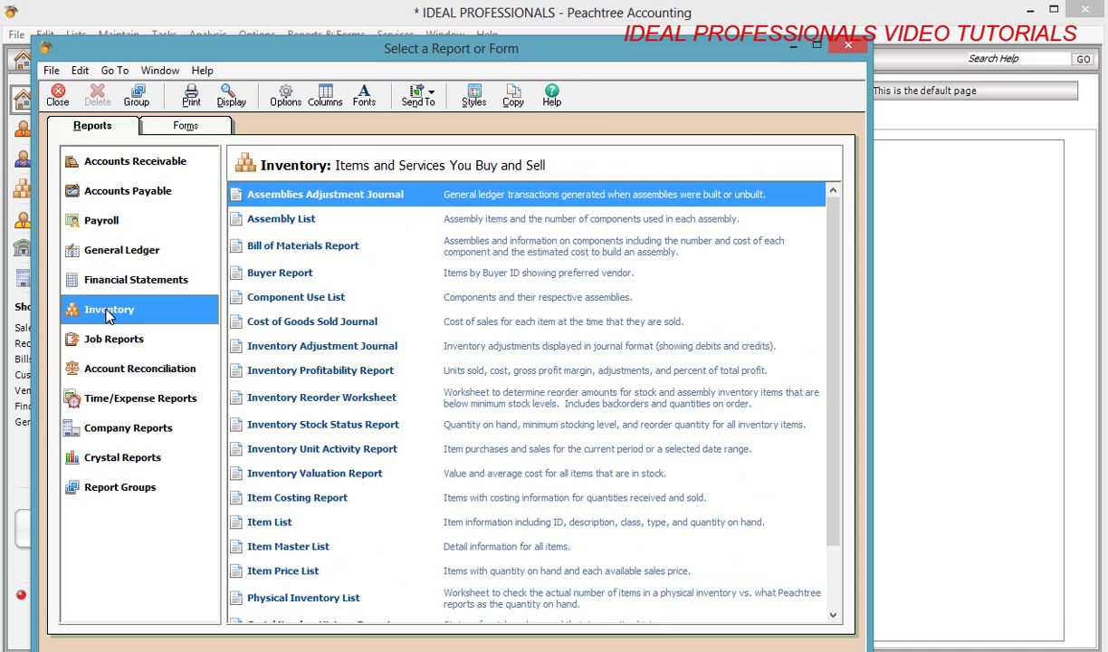
click(102, 223)
click(103, 193)
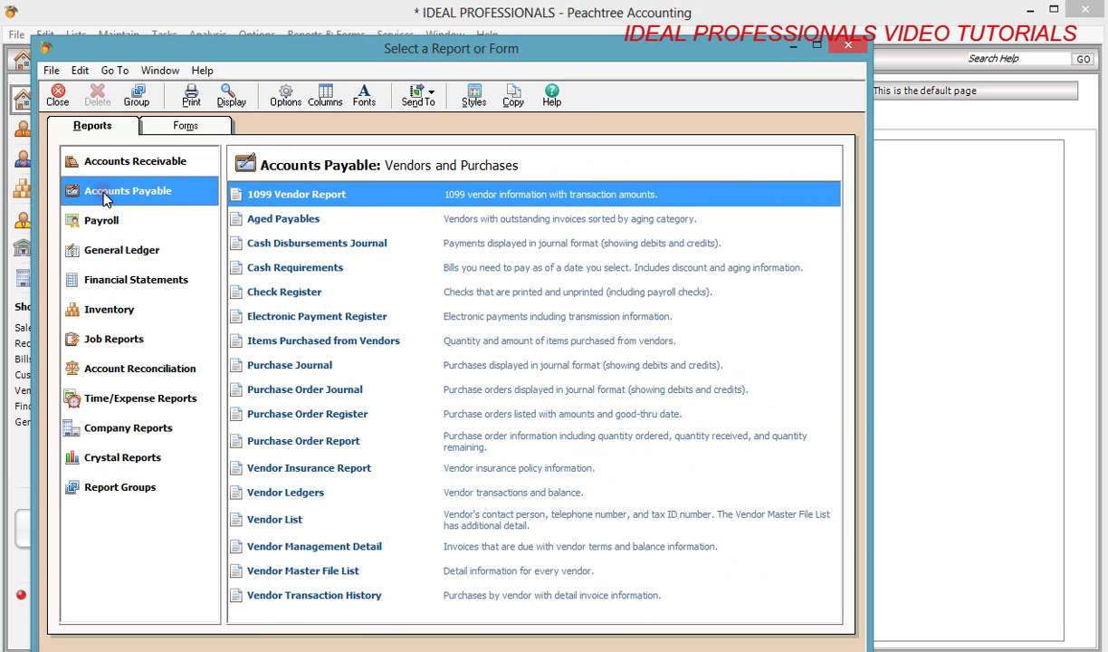
click(100, 159)
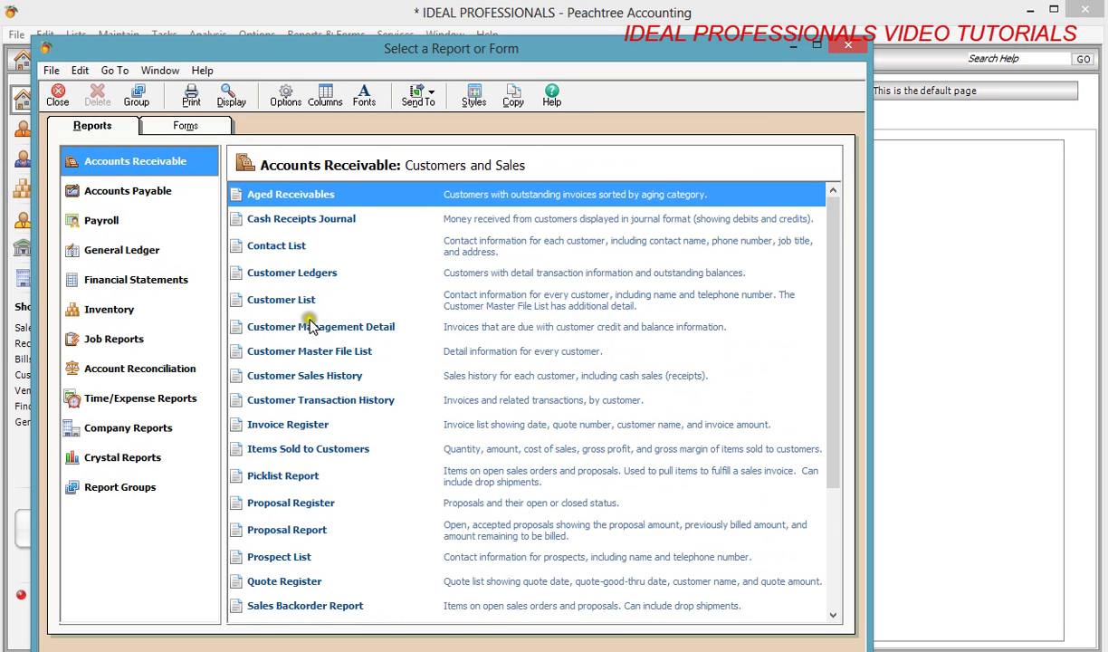
click(136, 282)
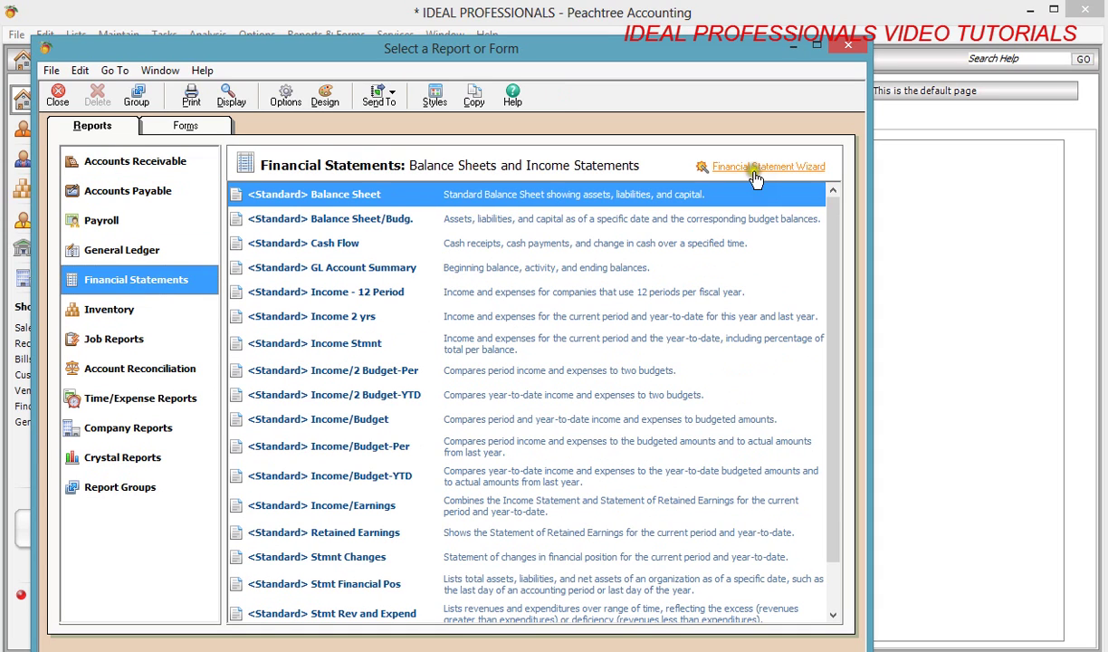
Begin a Balance Sheet-based financial statement named STMT OF FINANCIAL POSITION in the wizard.
click(715, 167)
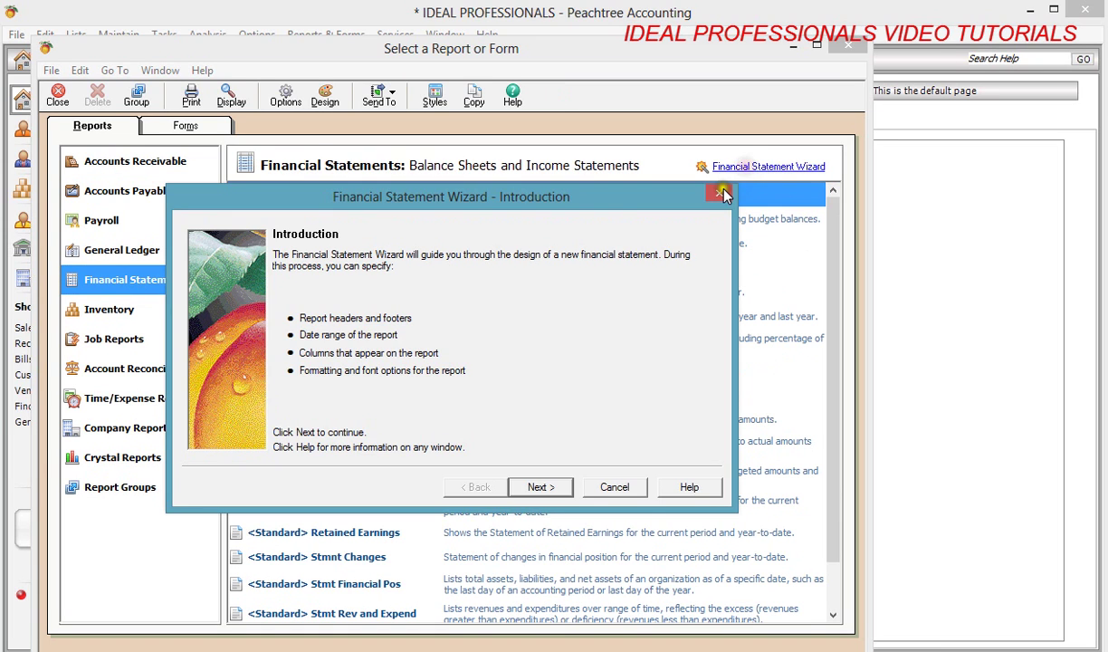
click(550, 489)
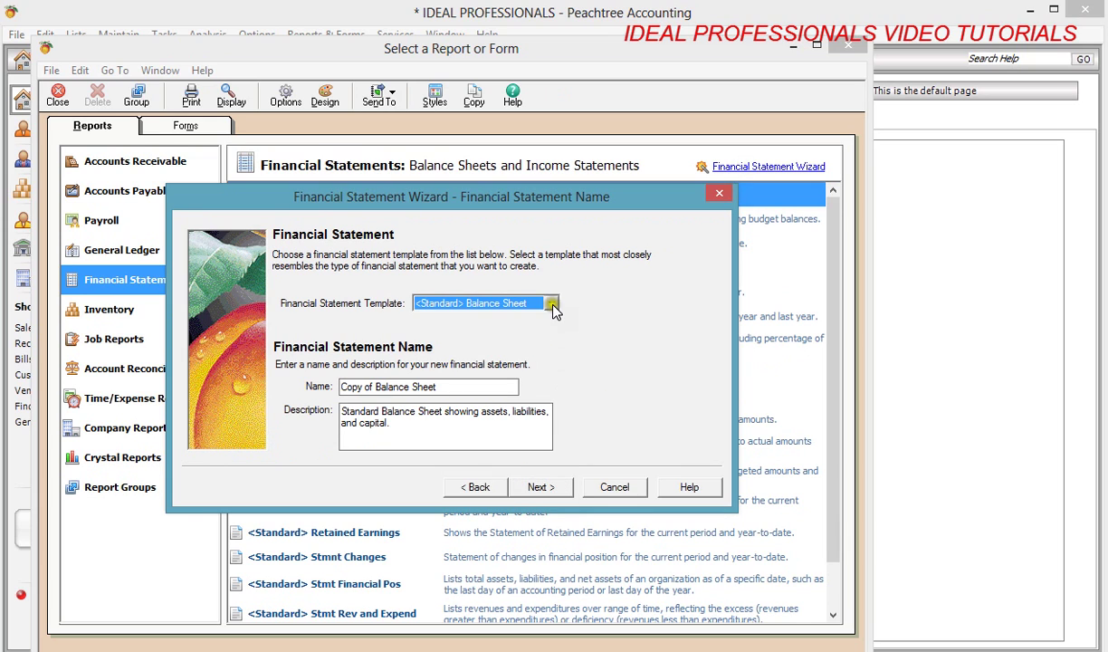
click(553, 305)
click(552, 304)
click(445, 386)
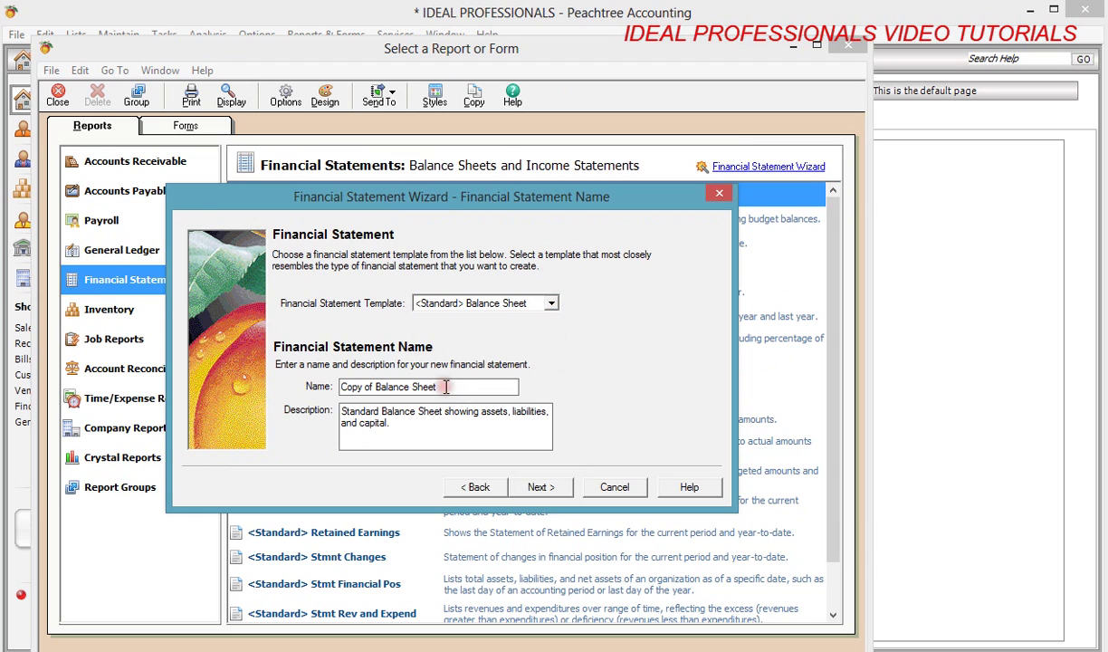
key(BackSpace)
key(BackSpace)
key(BackSpace)
key(BackSpace)
key(BackSpace)
key(BackSpace)
key(BackSpace)
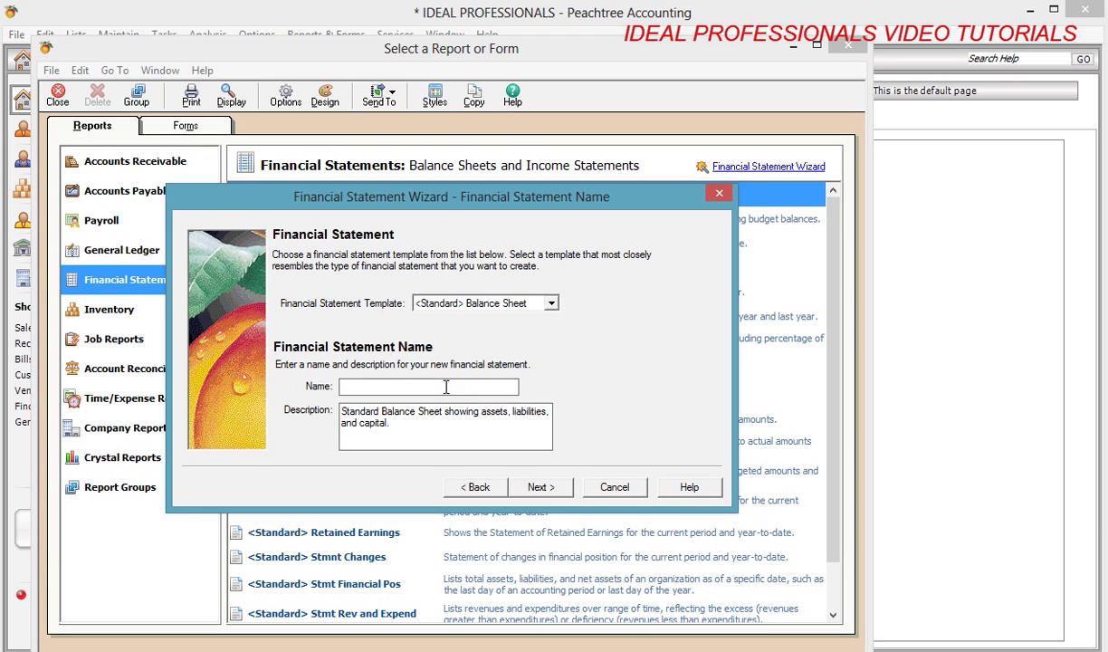
text(S)
text(TMT )
text(OF FINAN)
text(CIAL POSITION)
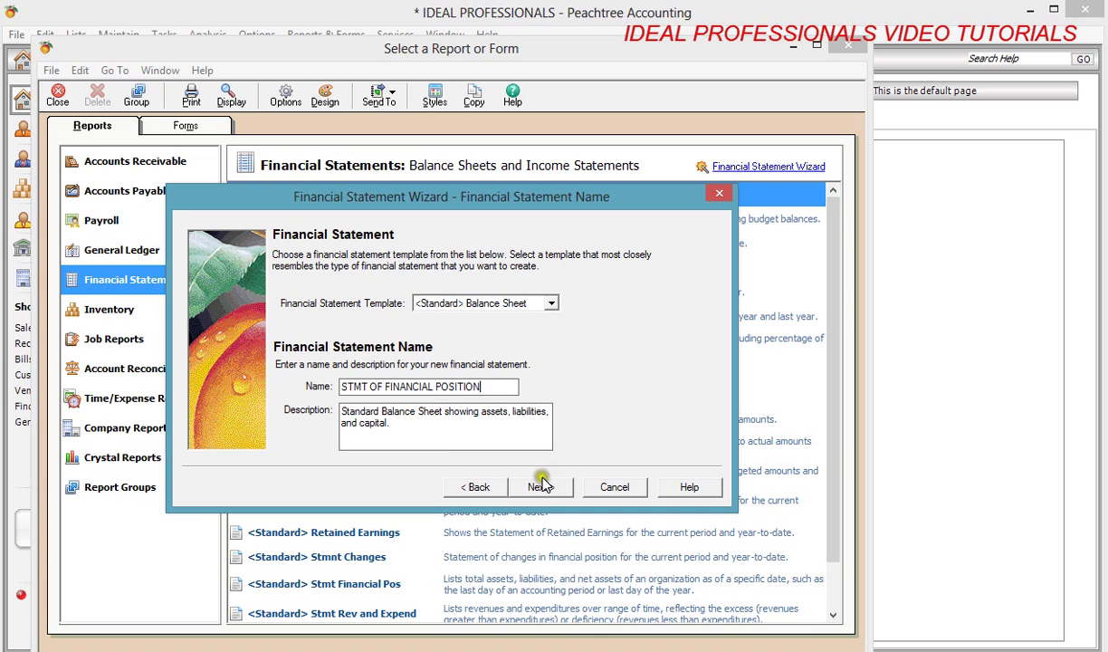
click(542, 487)
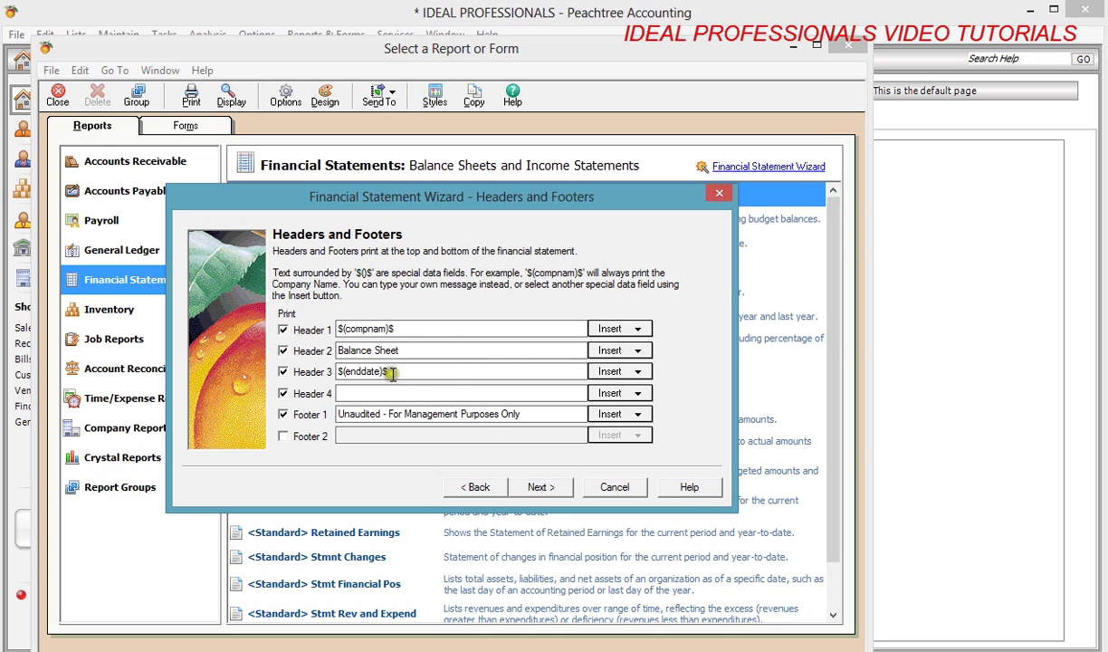
Replace Header 2's Balance Sheet text with STATEMENT OF FINANCIAL POSITION.
click(529, 487)
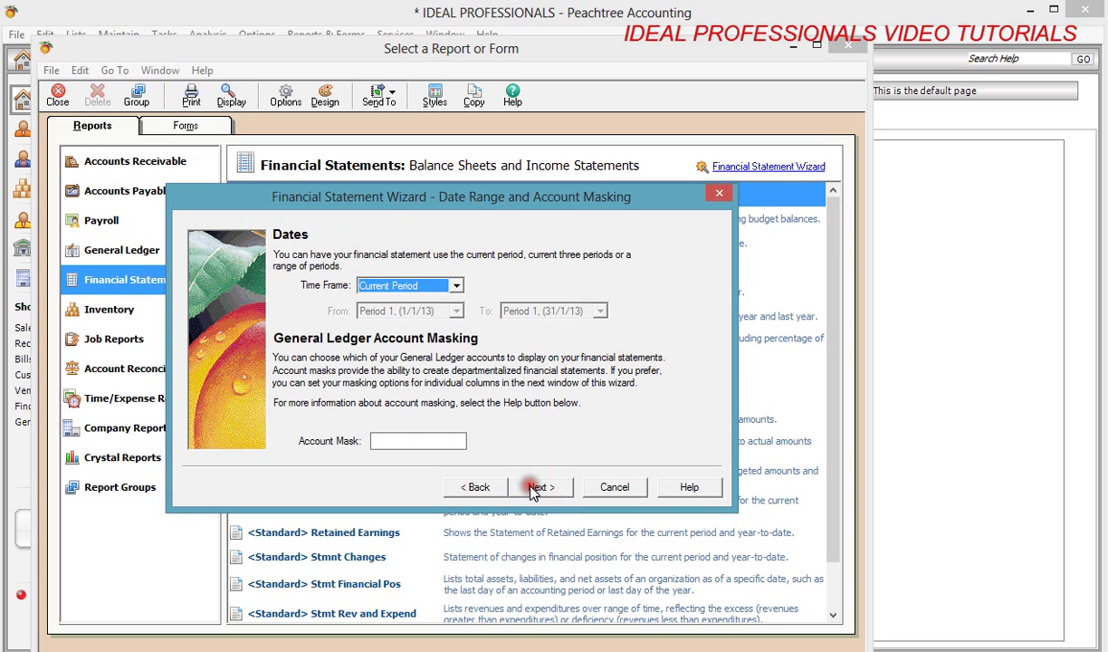
click(467, 487)
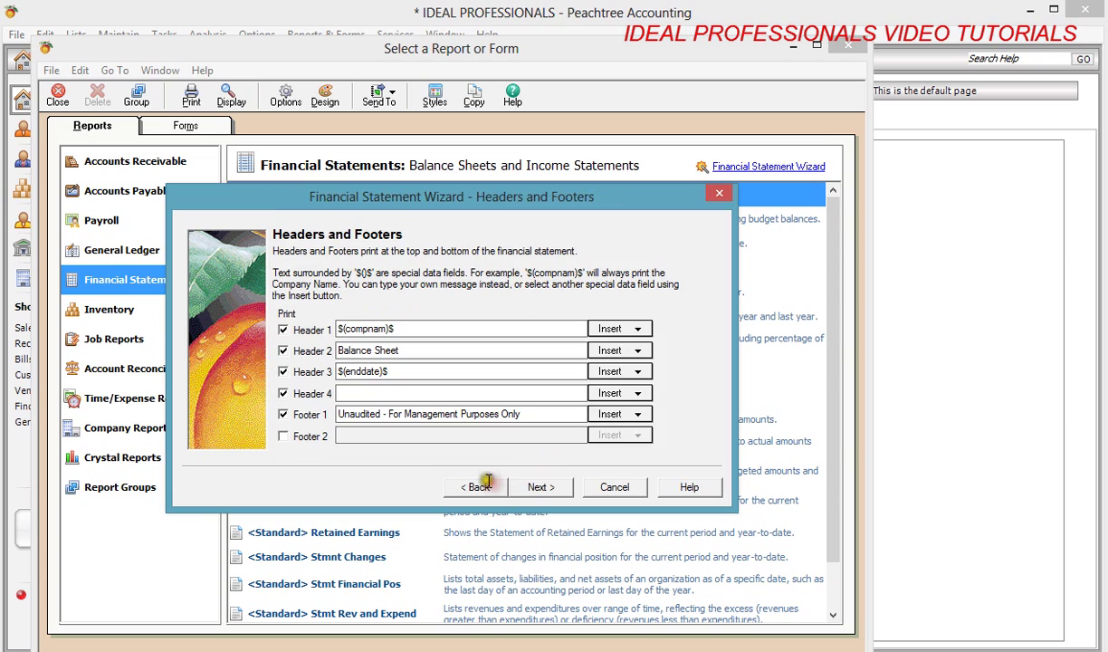
click(403, 351)
key(BackSpace)
key(BackSpace)
key(BackSpace)
key(BackSpace)
key(BackSpace)
key(BackSpace)
text(STA)
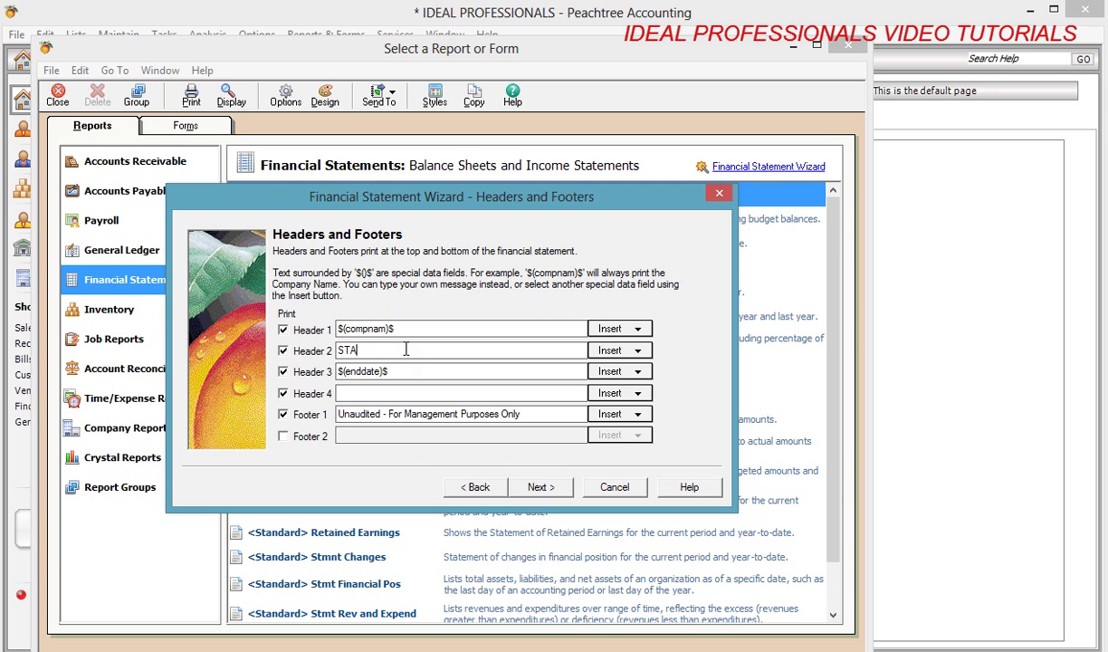
text(TEMENT OF )
text(FIN)
text(ANCIAL POSITION)
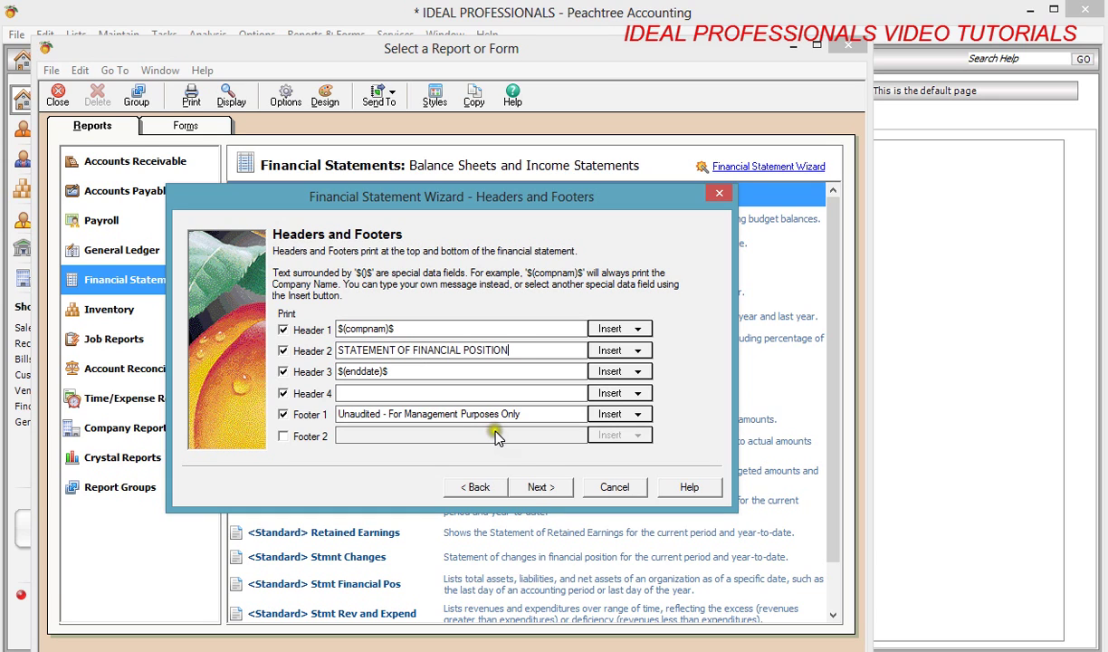
click(534, 489)
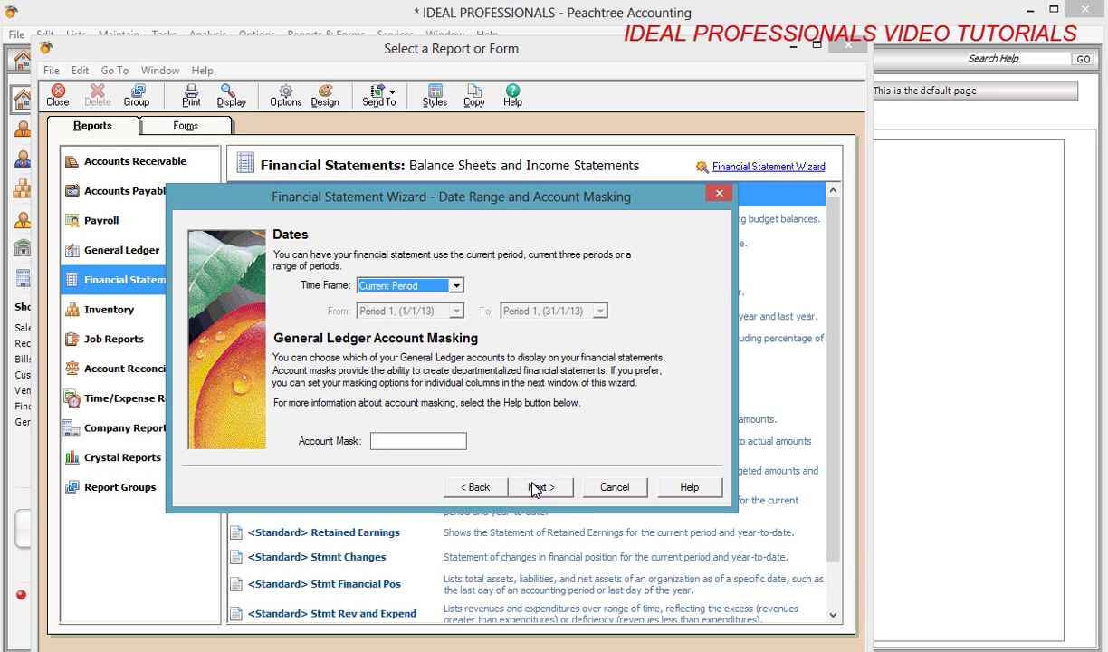
Keep default columns, fonts and formatting, checking Header 1's font without changes.
click(534, 488)
click(534, 489)
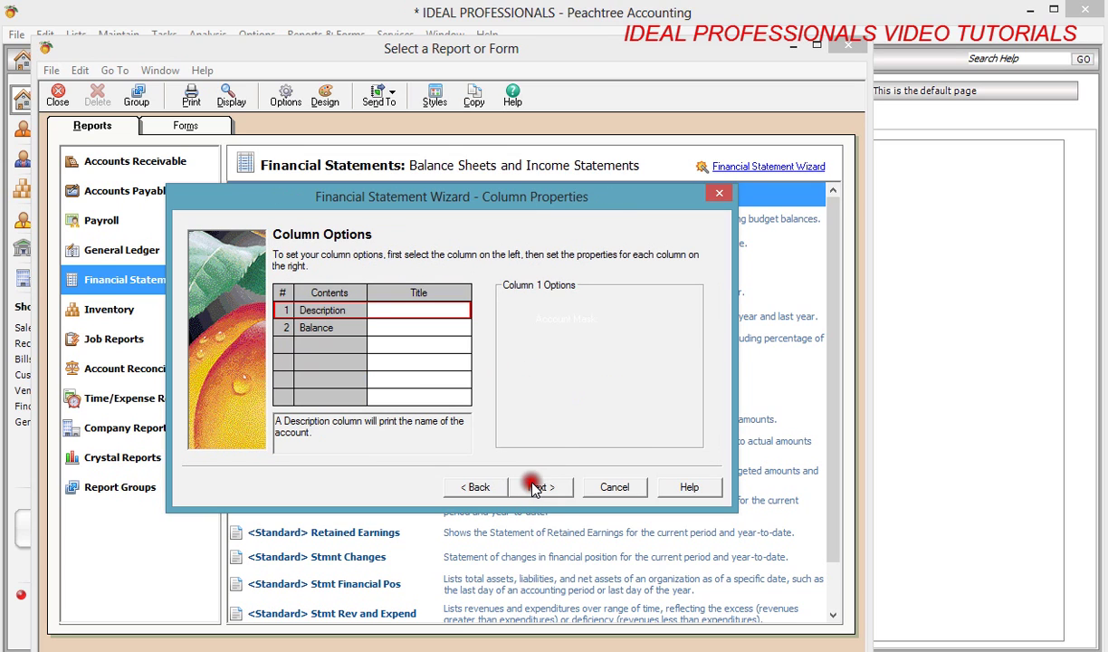
click(534, 489)
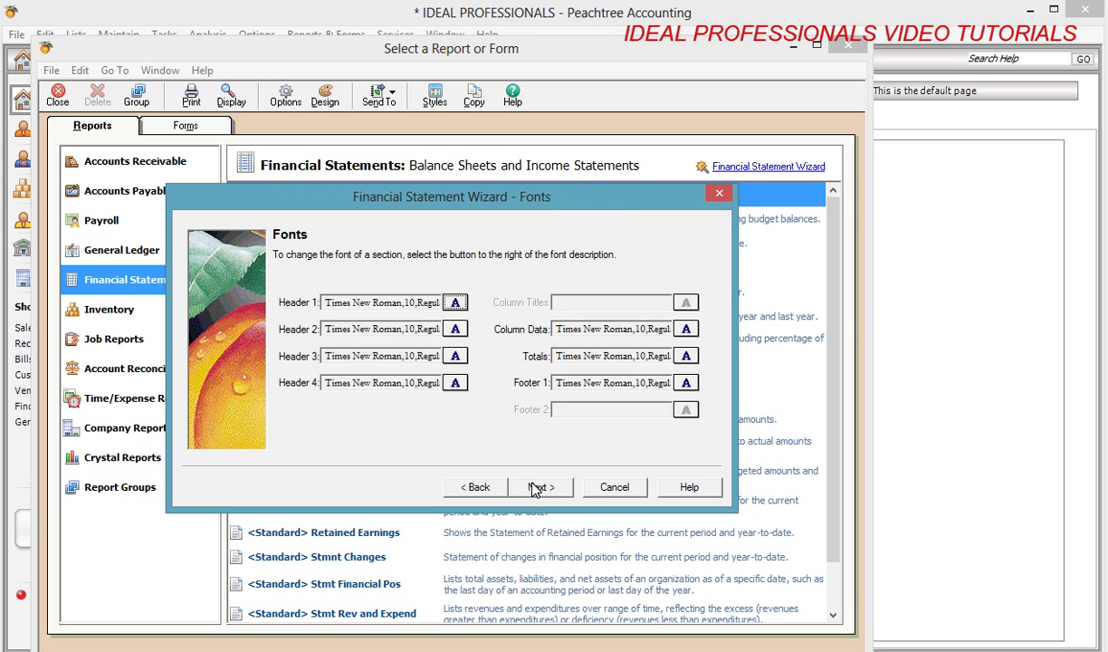
click(455, 304)
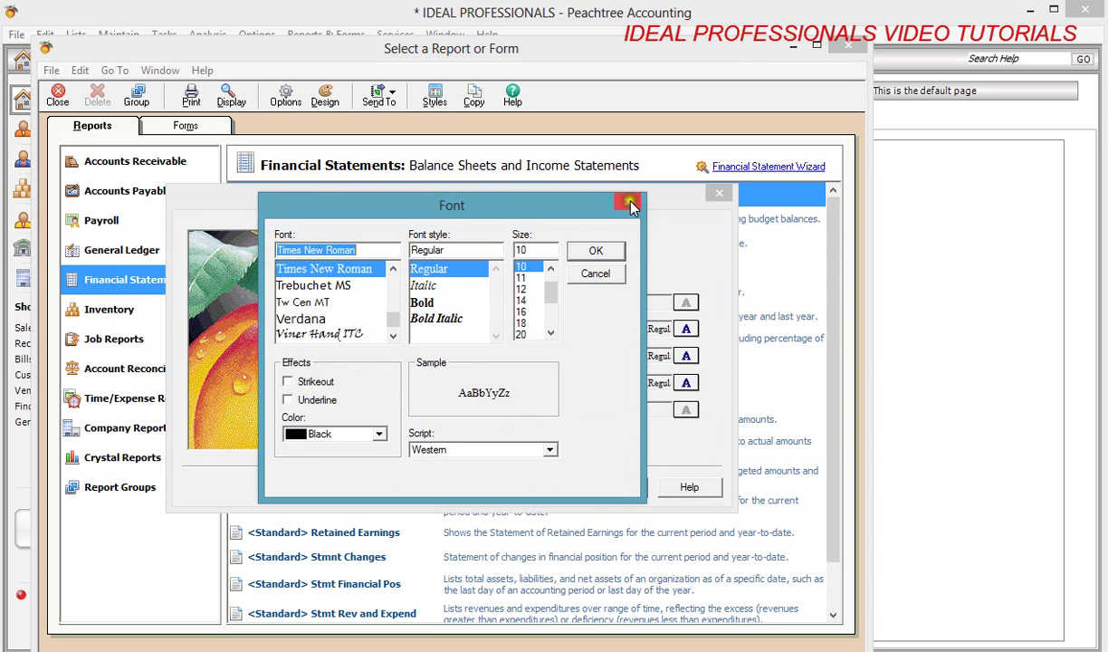
click(631, 206)
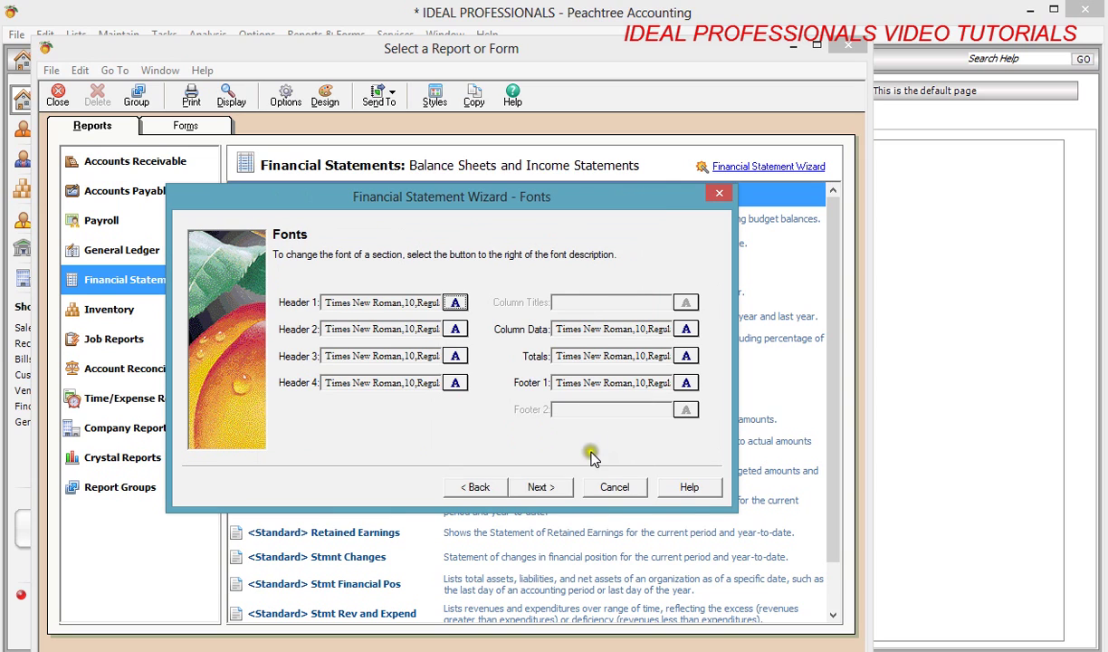
click(554, 489)
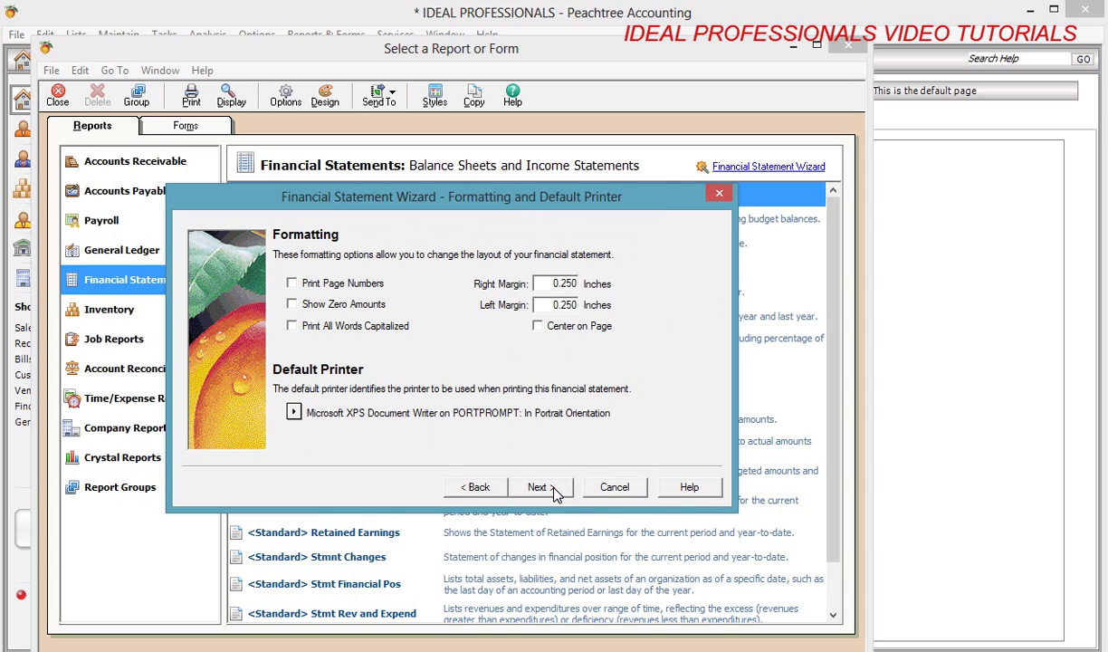
click(540, 488)
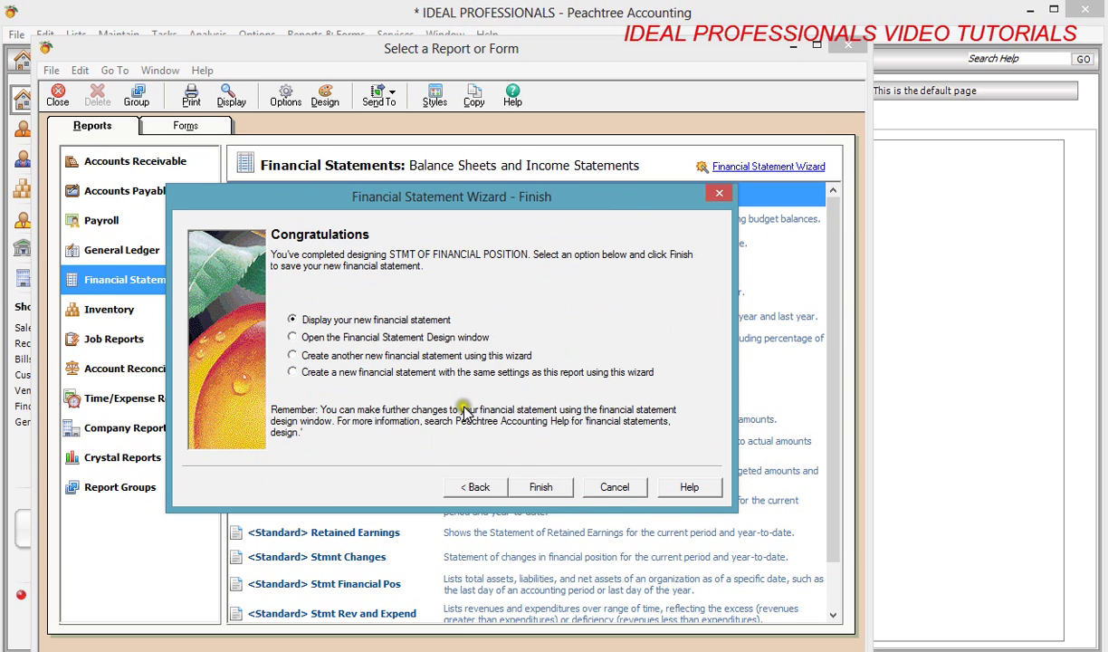
Cancel the financial statement wizard without saving, close the report selection window, and browse the Analysis menu.
click(604, 487)
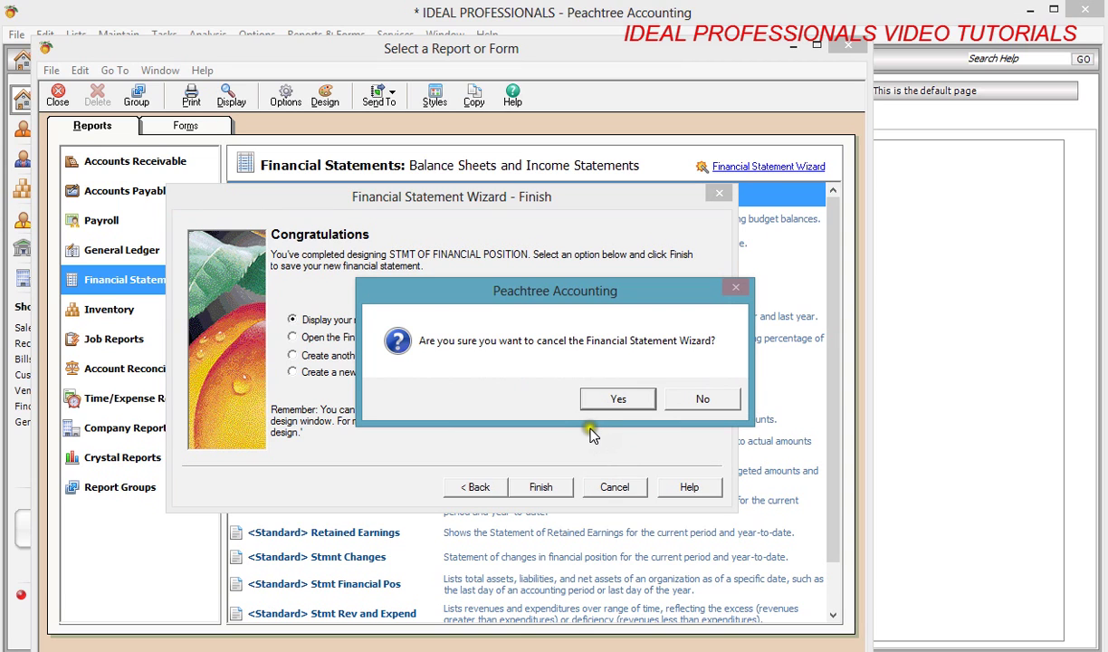
click(606, 403)
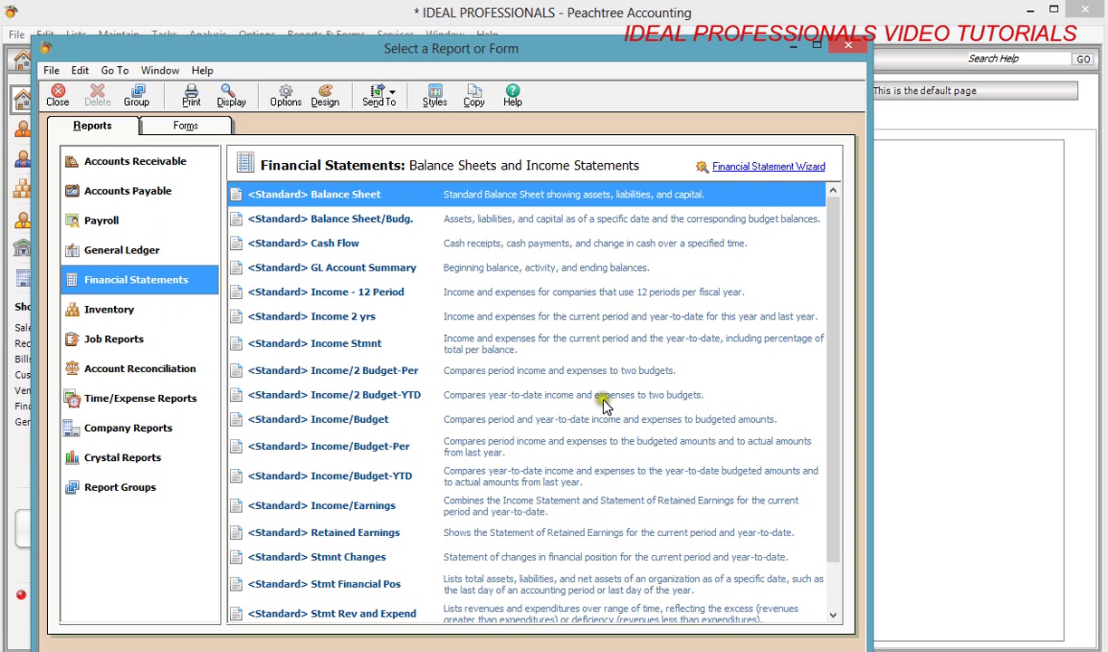
click(849, 47)
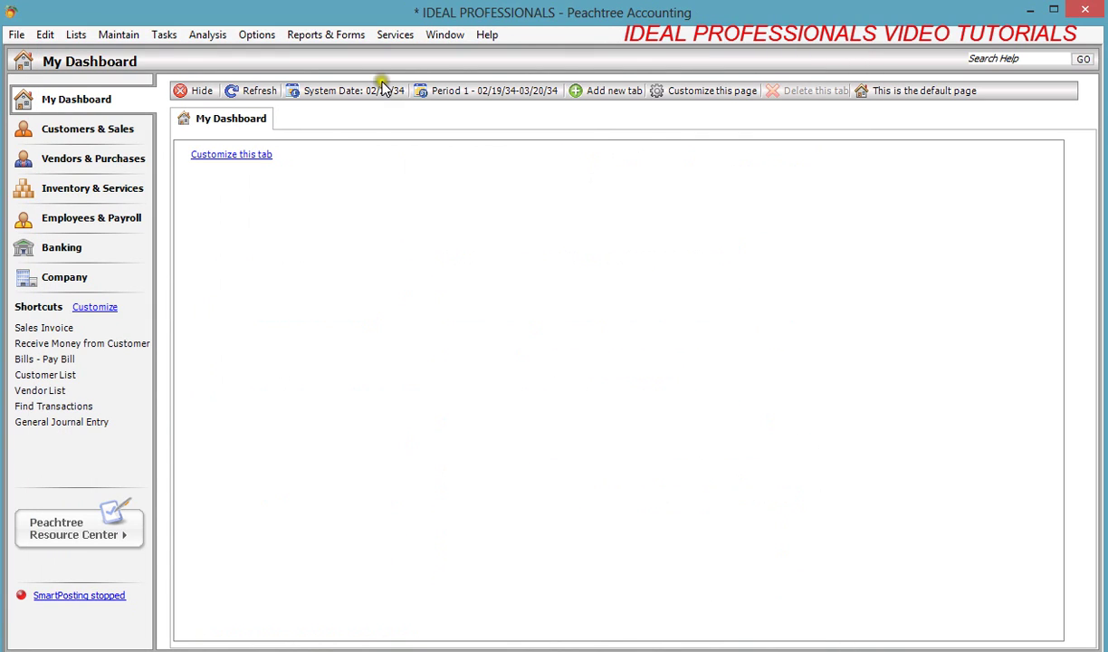
click(208, 34)
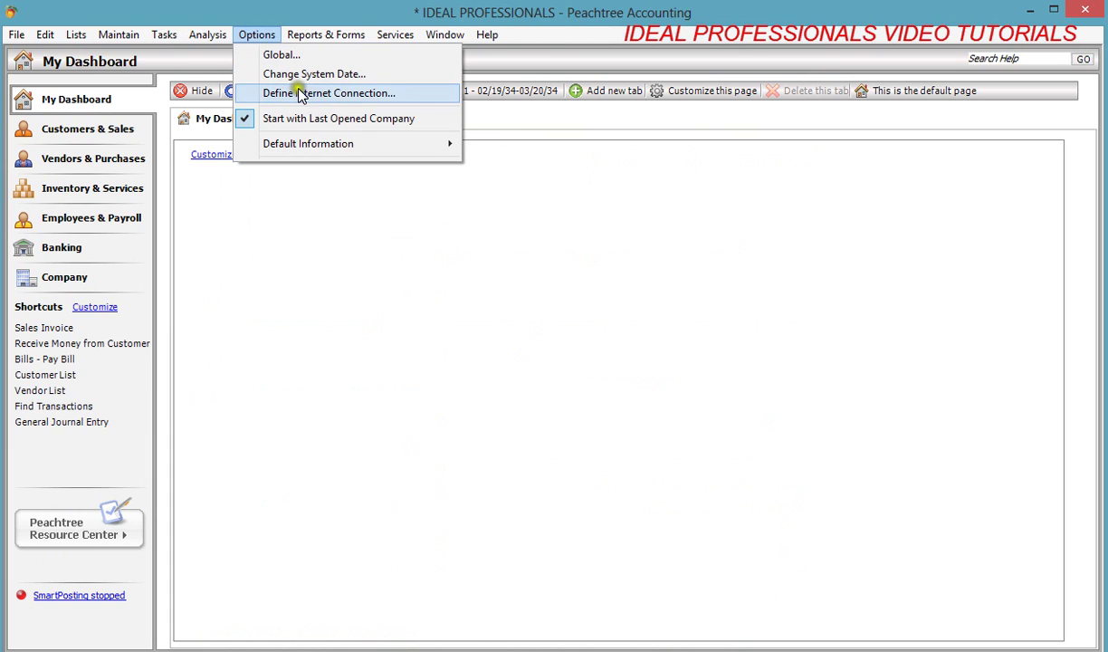
mouse_move(308, 143)
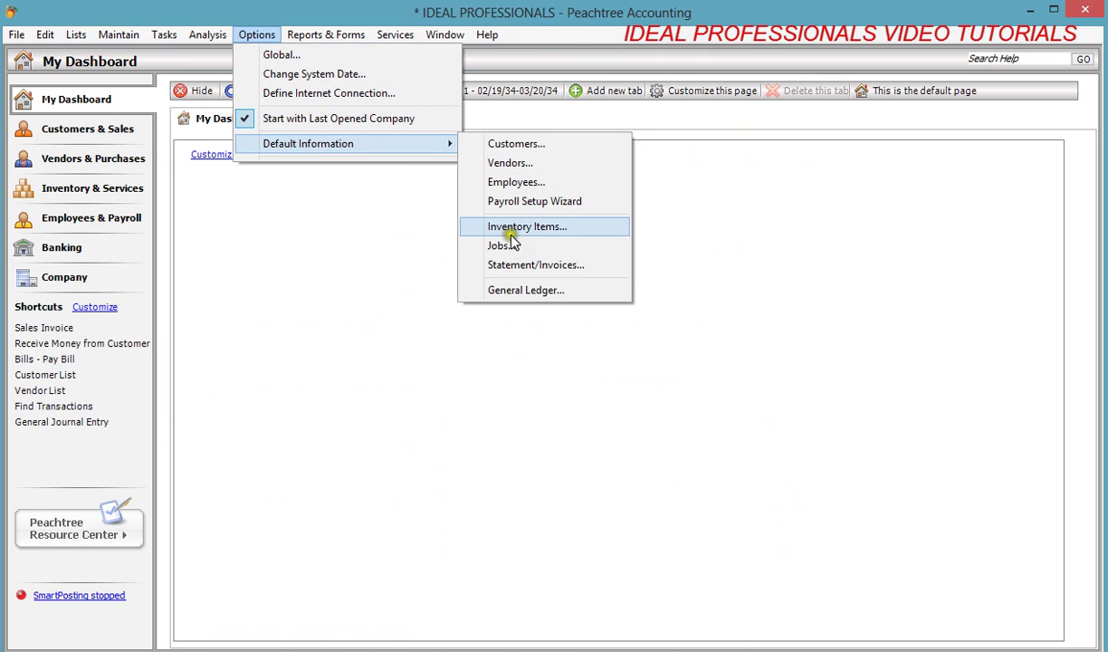
Dismiss the open menus without choosing any option, returning to My Dashboard.
click(394, 310)
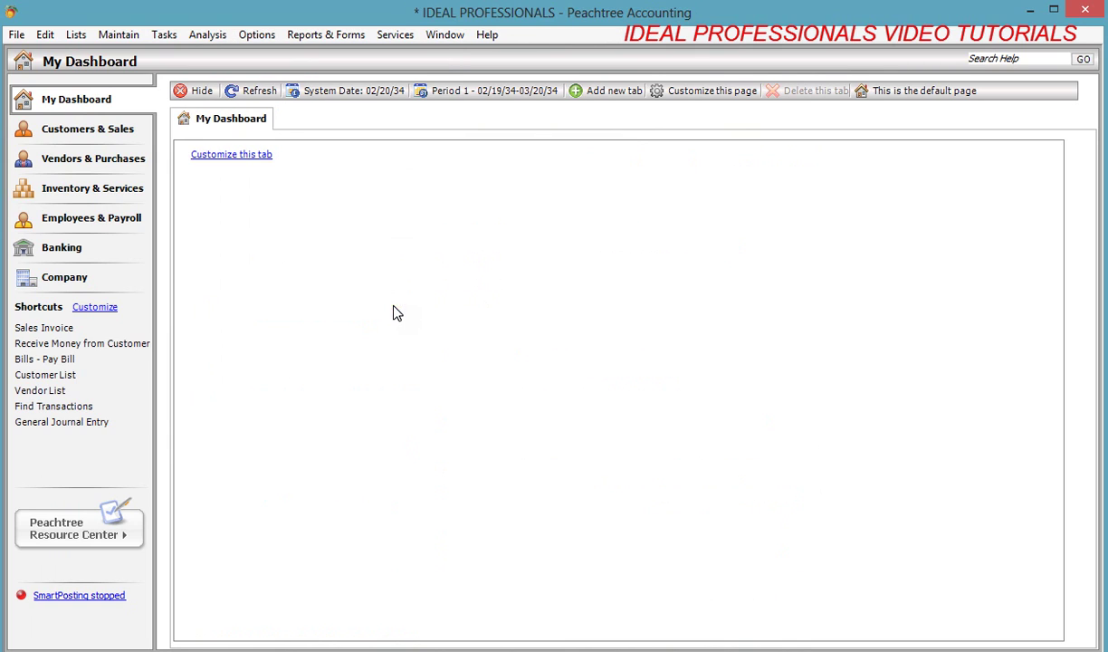